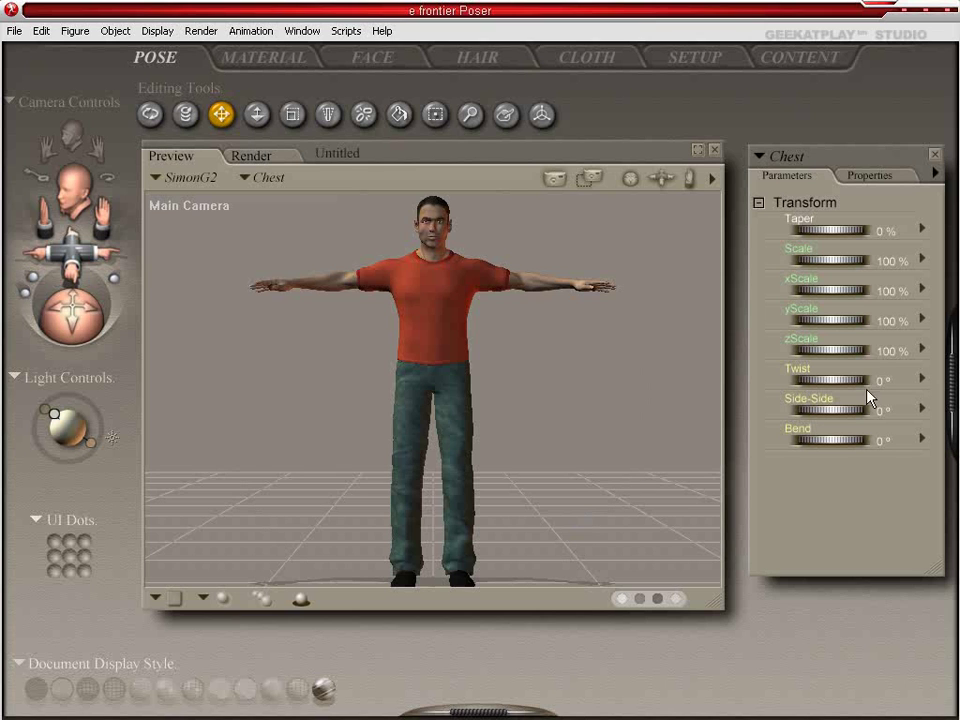
- Delete the default SimonG2 figure from the scene
{"action": "left_click", "coordinate": [448, 323]}
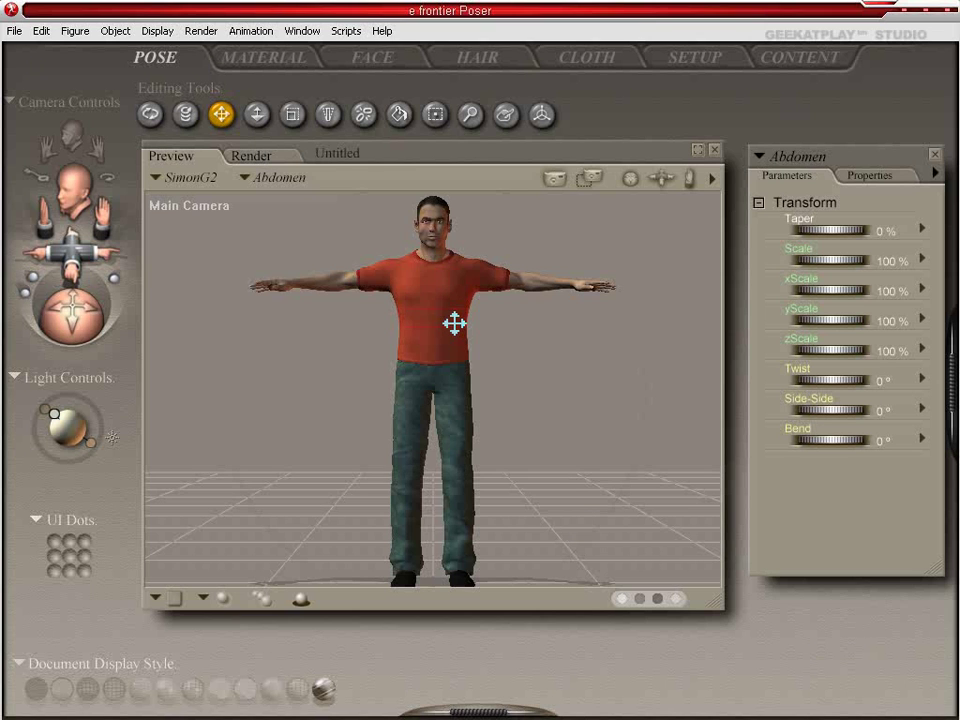
{"action": "key", "text": "Delete"}
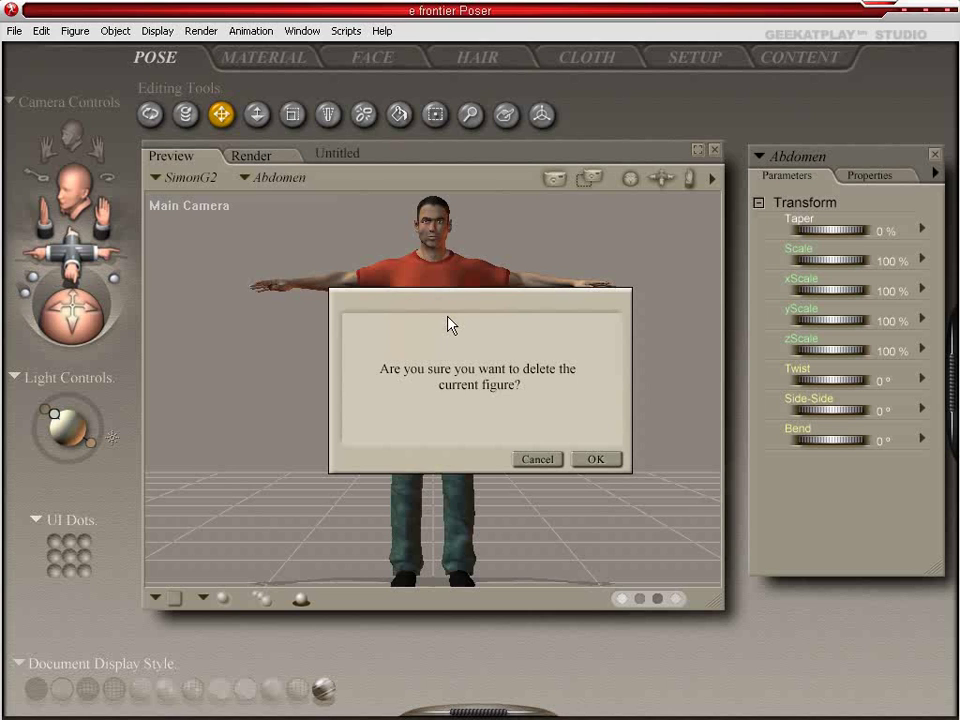
{"action": "key", "text": "Return"}
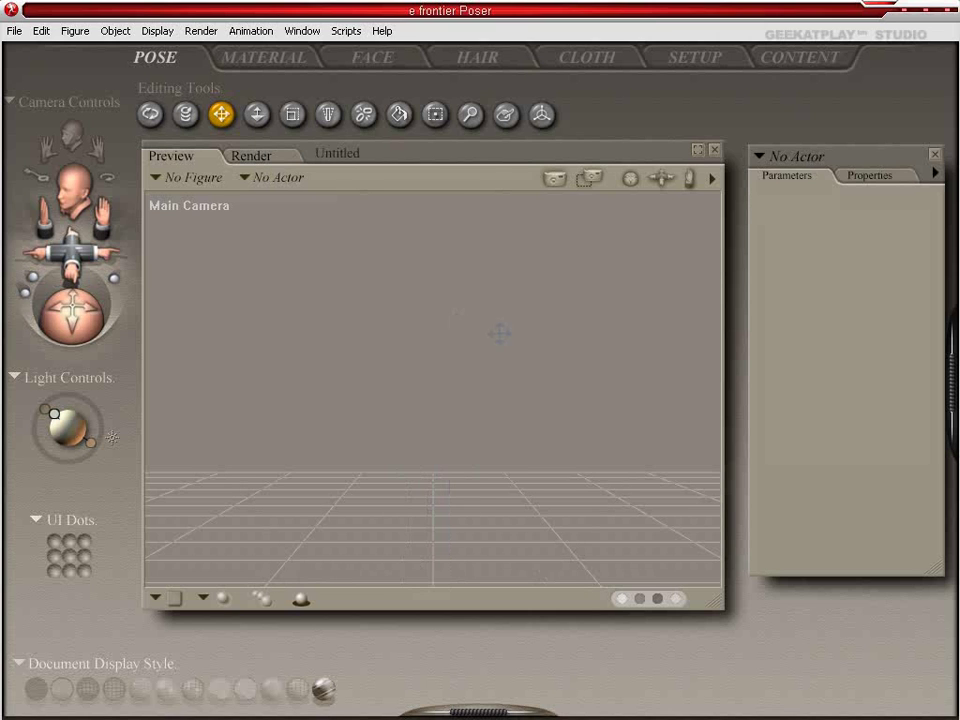
- Load the Alien Business figure from the Alien Business folder of the Figures library
{"action": "left_click", "coordinate": [951, 387]}
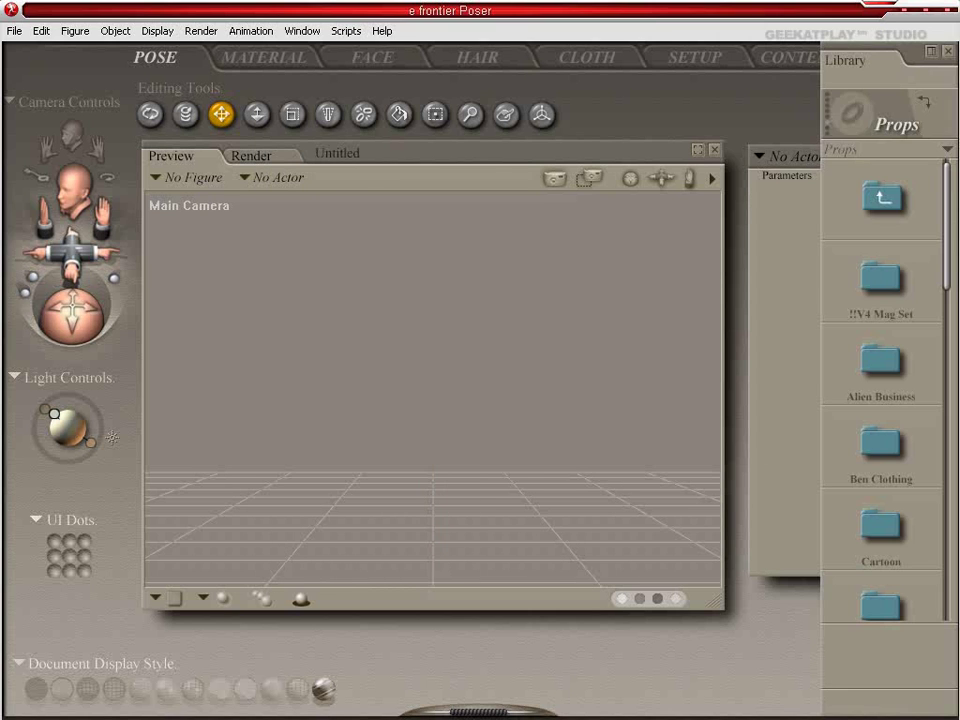
{"action": "left_click", "coordinate": [904, 115]}
{"action": "left_click", "coordinate": [904, 136]}
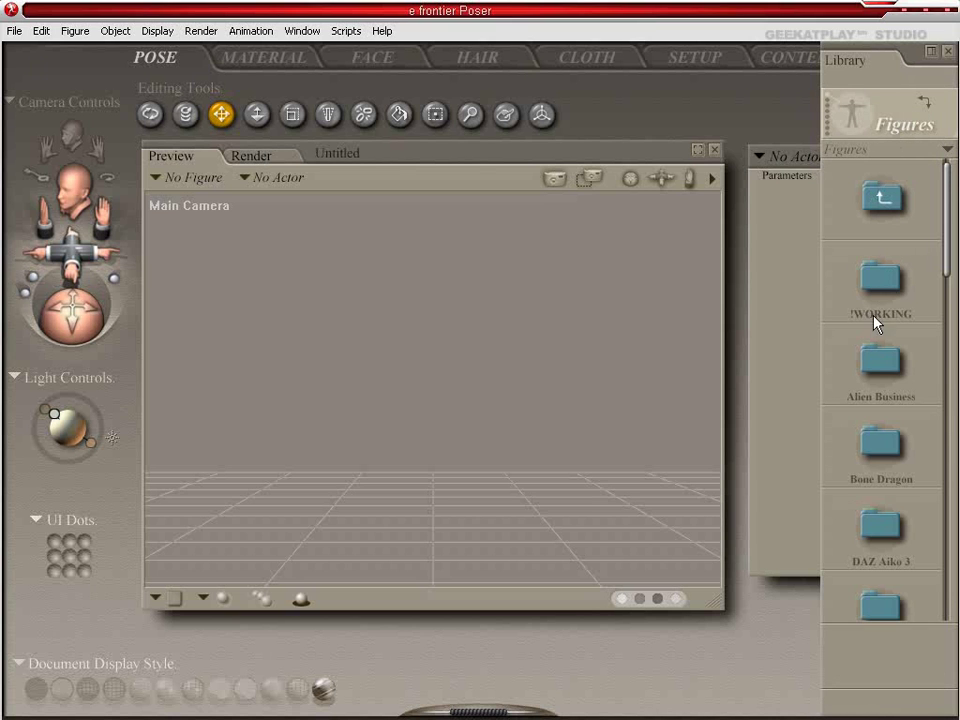
{"action": "left_click", "coordinate": [889, 368]}
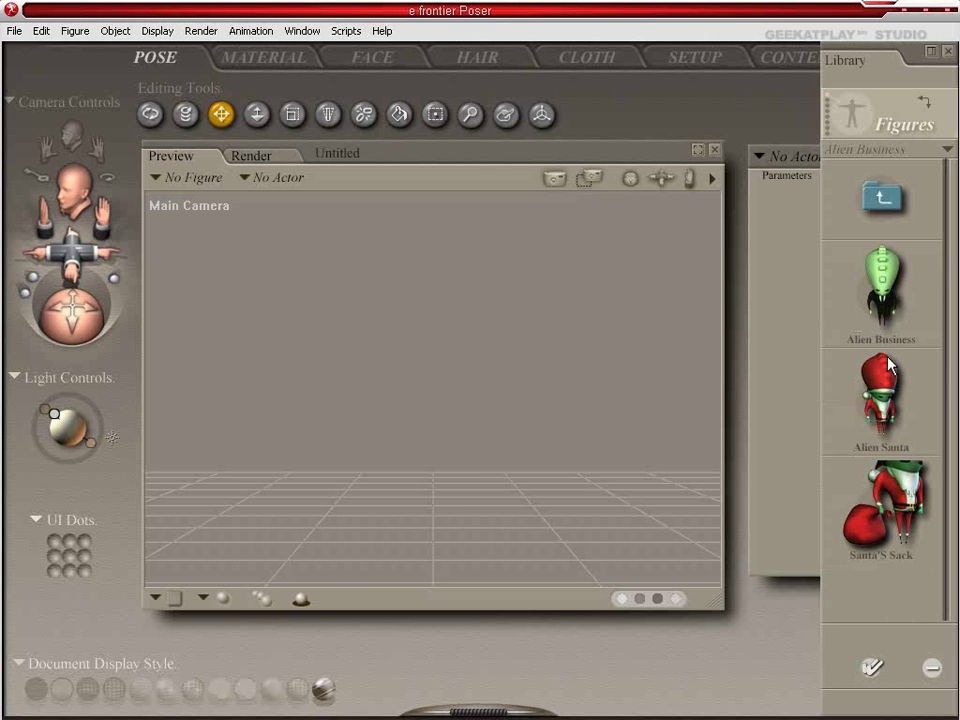
{"action": "double_click", "coordinate": [891, 318]}
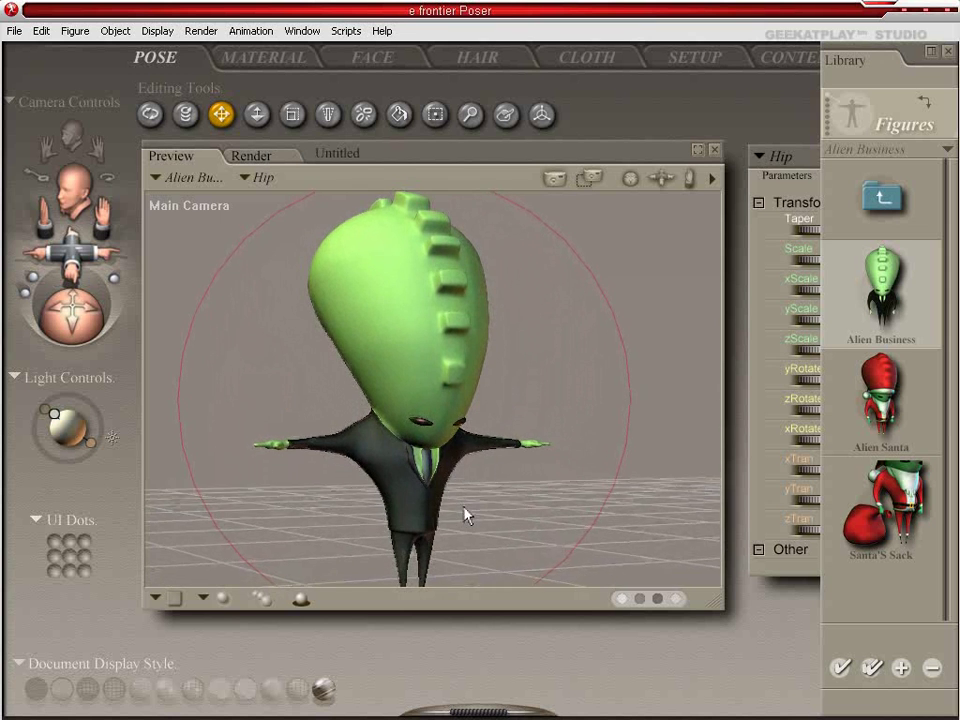
- Browse to the Alien Business folder in the Props library
{"action": "left_click_drag", "start_coordinate": [465, 515], "coordinate": [465, 515]}
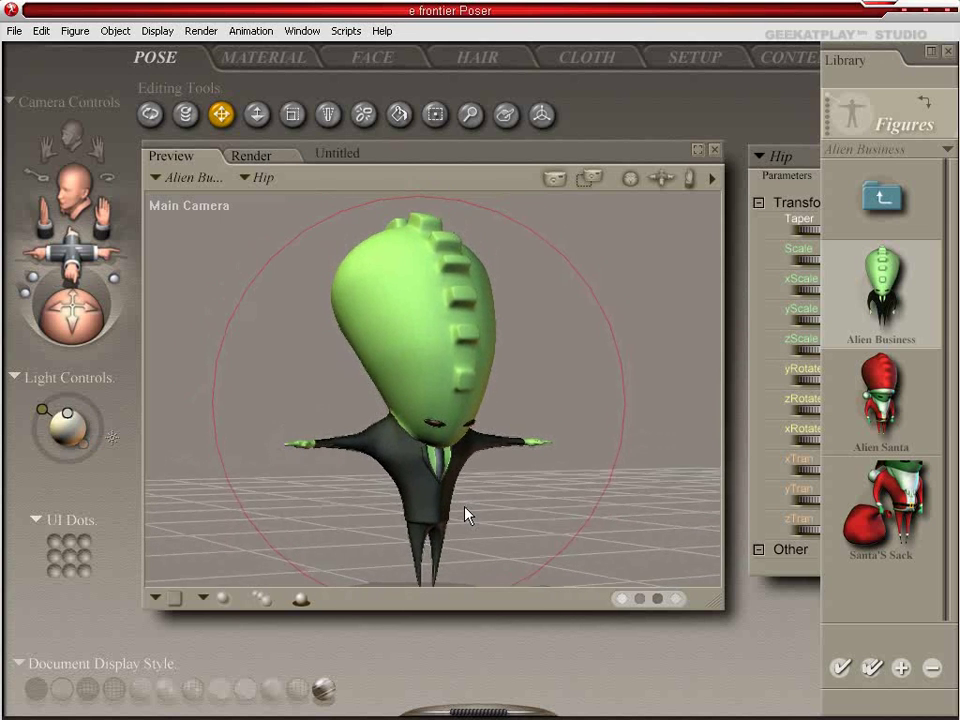
{"action": "left_click_drag", "start_coordinate": [468, 513], "coordinate": [467, 511]}
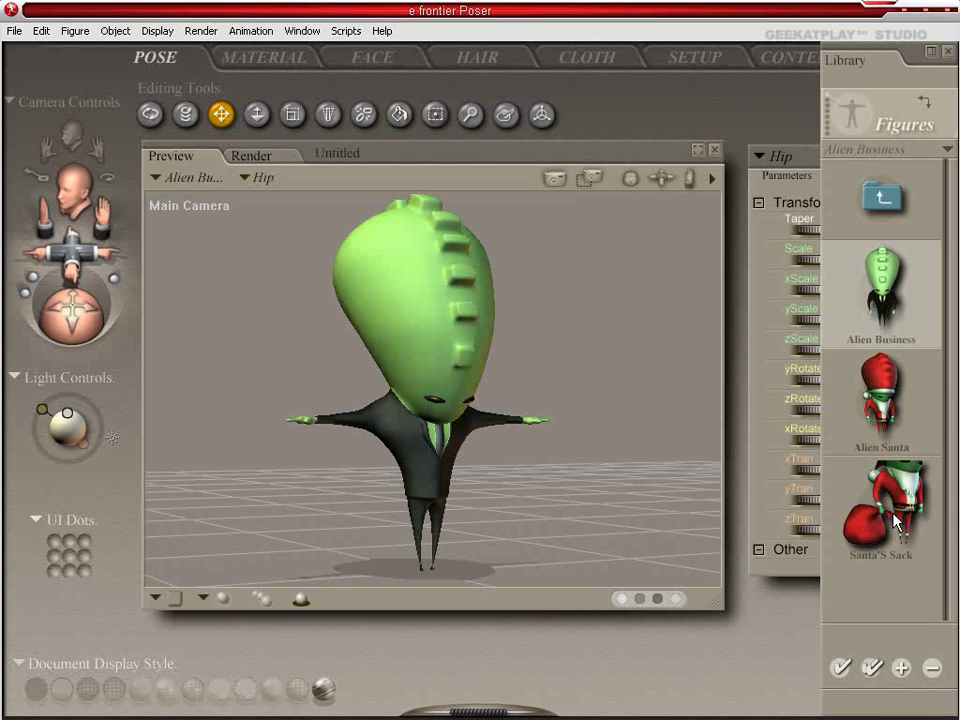
{"action": "left_click", "coordinate": [885, 122]}
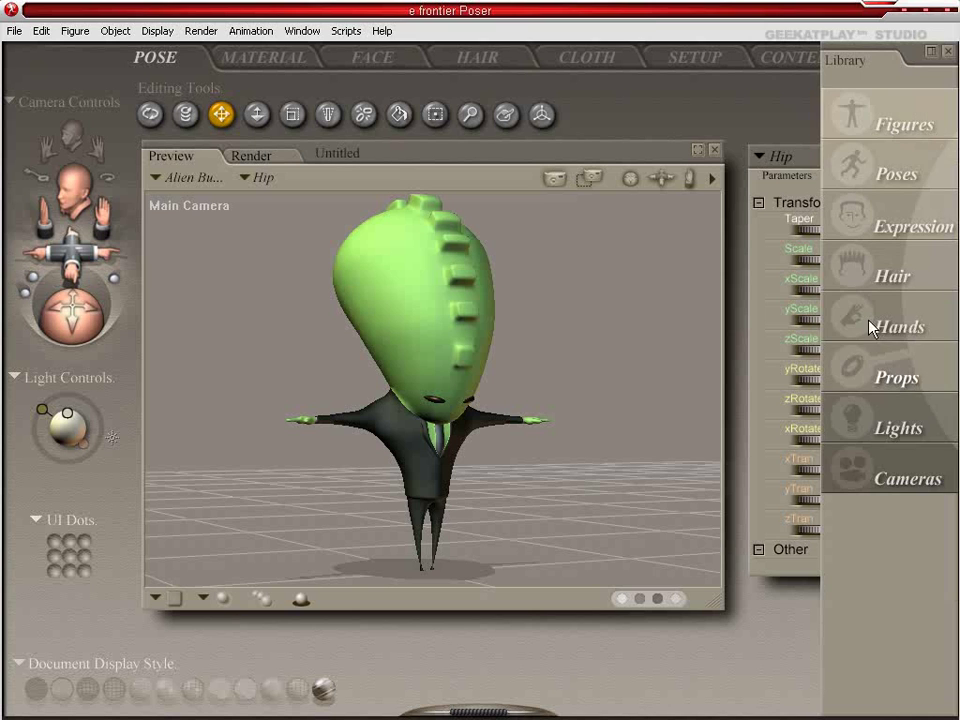
{"action": "left_click", "coordinate": [885, 372]}
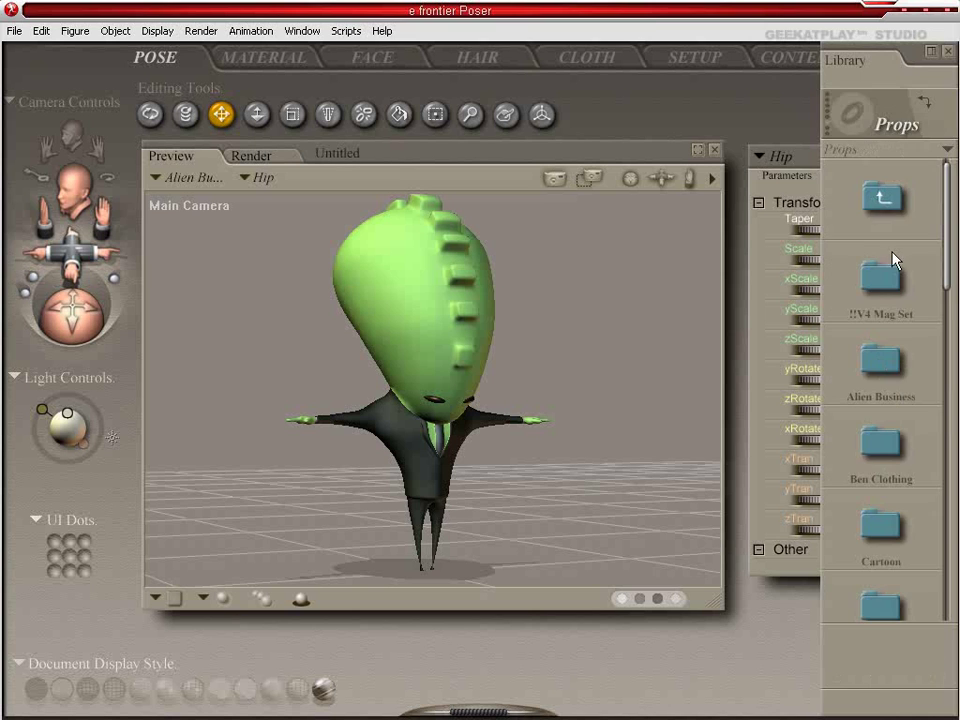
{"action": "left_click", "coordinate": [886, 388]}
- Add the Right-Hand Gun and Left-Hand Gun props to the alien figure
{"action": "scroll", "coordinate": [945, 265], "scroll_direction": "down", "scroll_amount": 1}
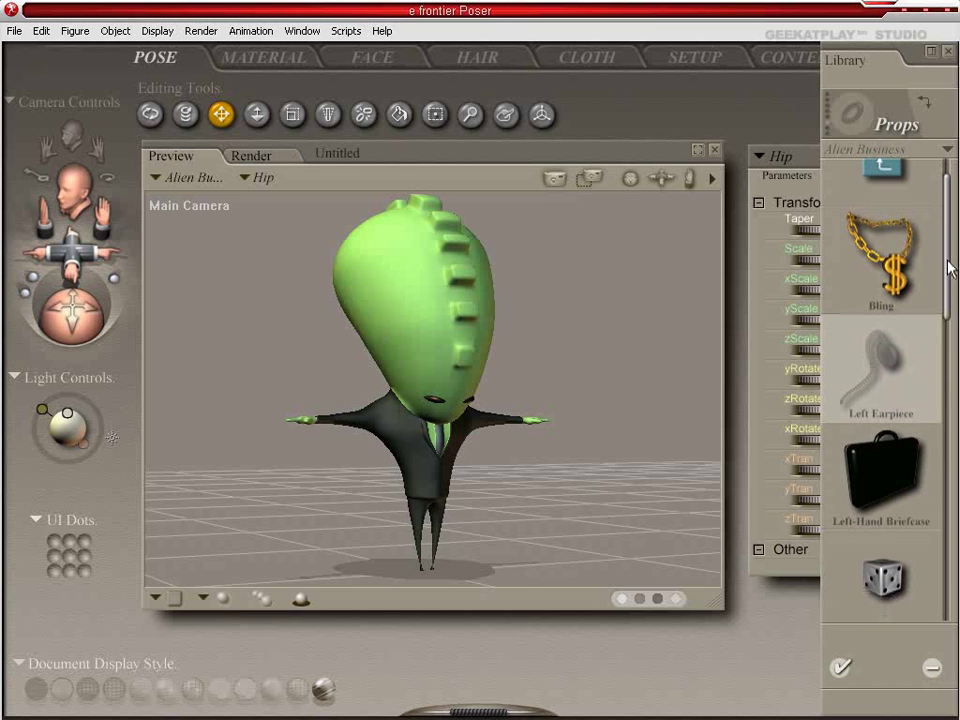
{"action": "scroll", "coordinate": [950, 265], "scroll_direction": "down", "scroll_amount": 1}
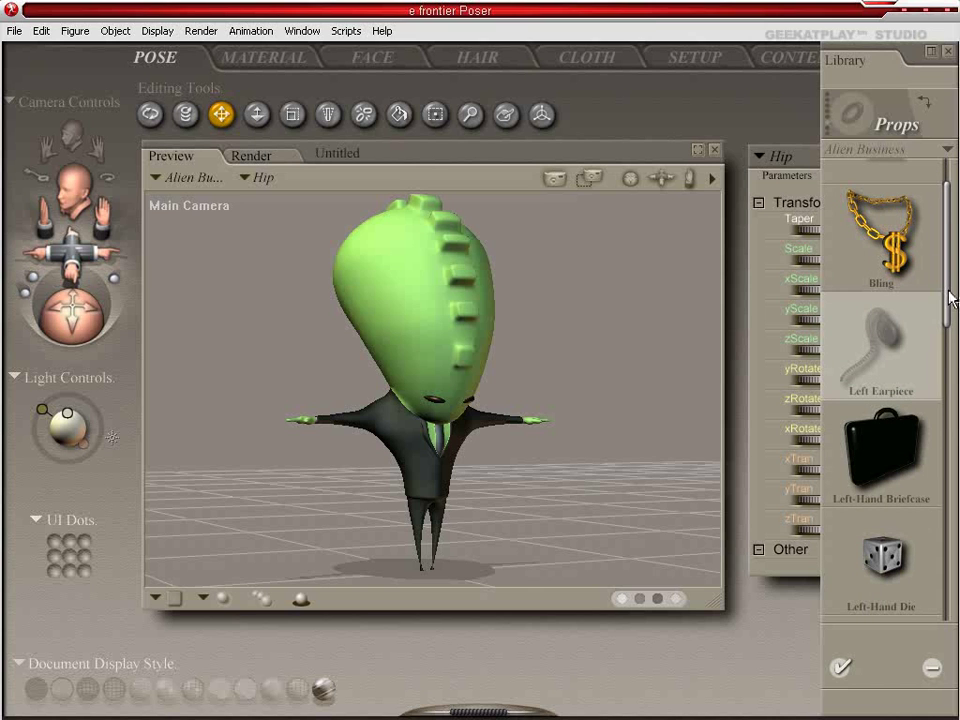
{"action": "left_click_drag", "start_coordinate": [948, 291], "coordinate": [949, 303]}
{"action": "scroll", "coordinate": [893, 371], "scroll_direction": "down", "scroll_amount": 2}
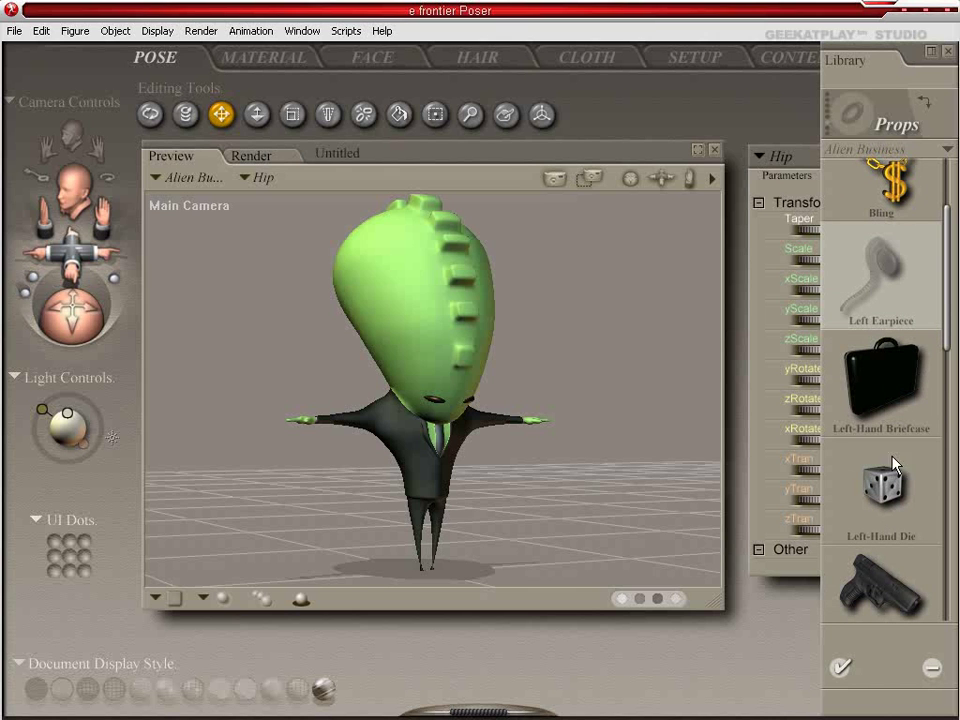
{"action": "left_click_drag", "start_coordinate": [949, 272], "coordinate": [920, 510]}
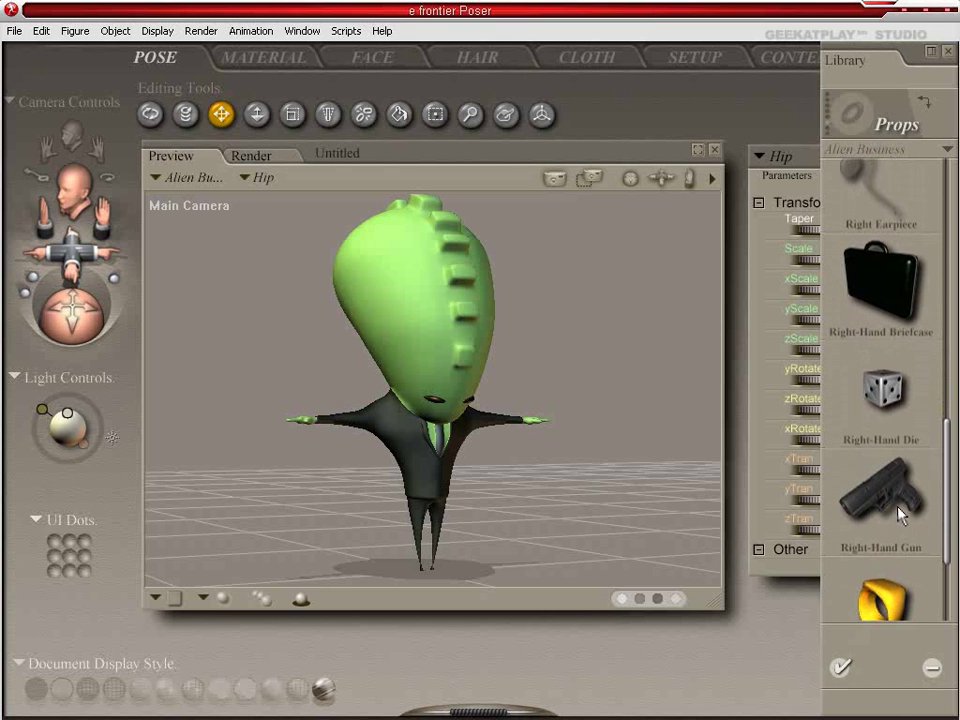
{"action": "left_click", "coordinate": [900, 513]}
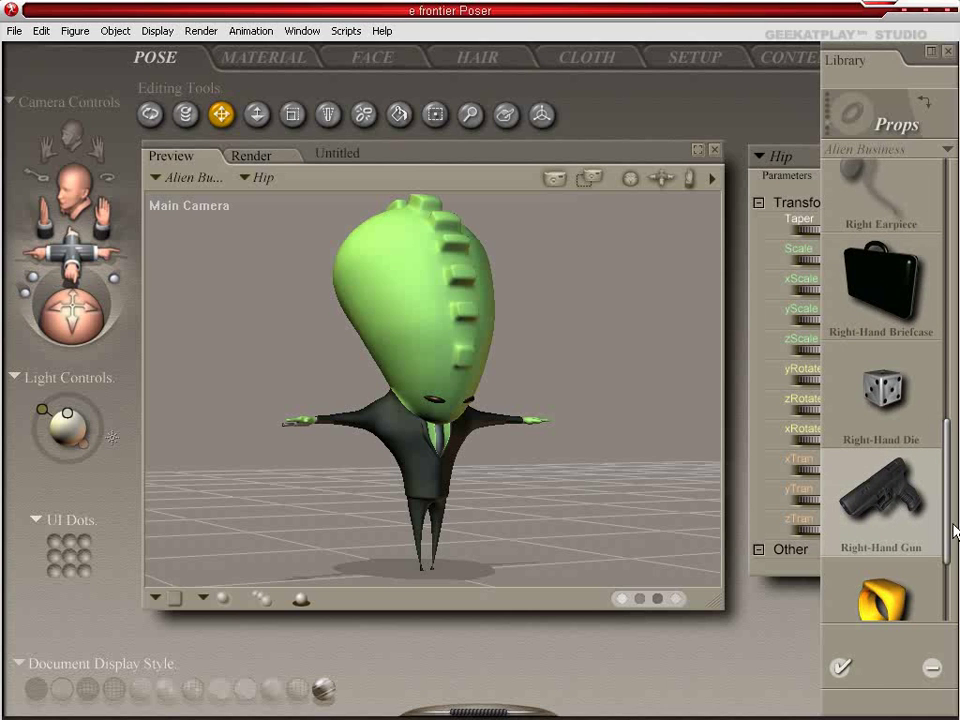
{"action": "left_click_drag", "start_coordinate": [948, 535], "coordinate": [950, 428]}
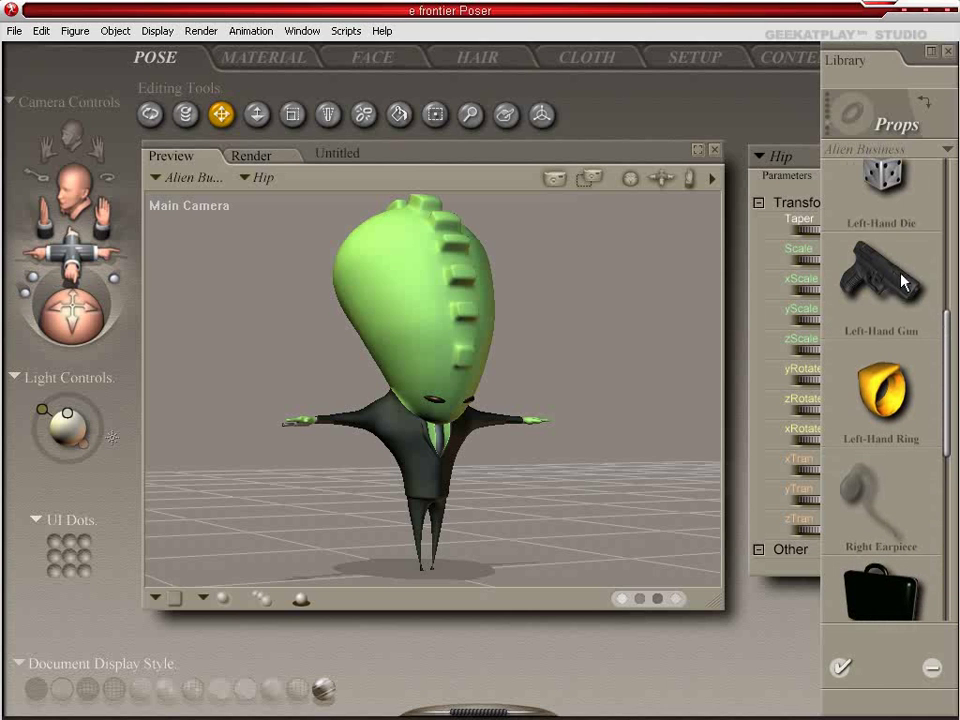
{"action": "left_click", "coordinate": [903, 282]}
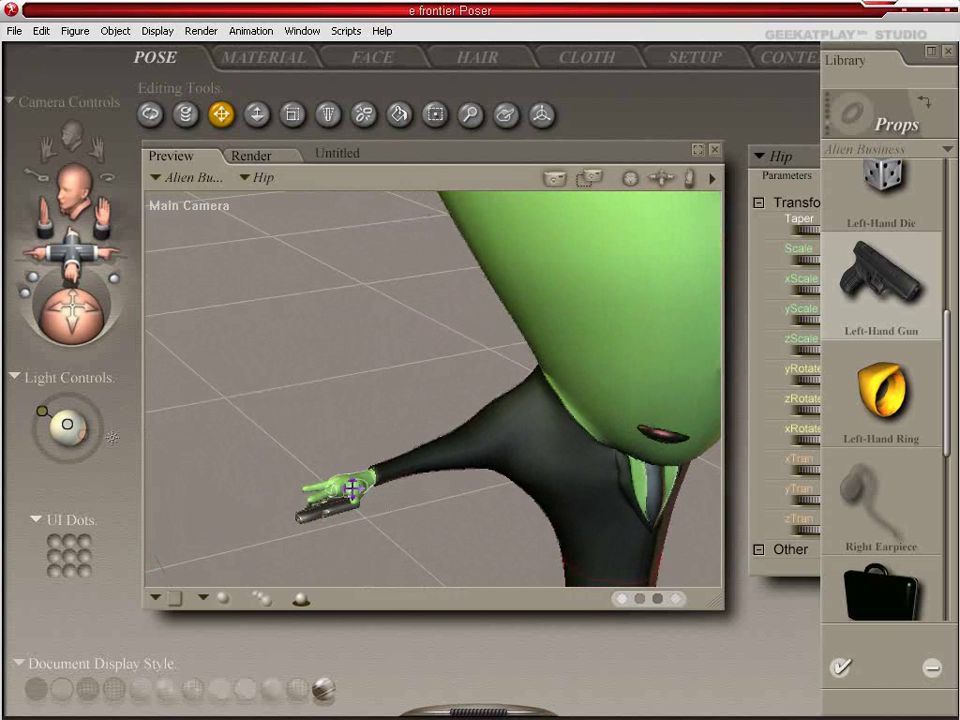
- Select the alien's right hand and look over its transform and pose parameters
{"action": "left_click", "coordinate": [352, 490]}
{"action": "mouse_move", "coordinate": [810, 441]}
{"action": "left_mouse_down"}
{"action": "mouse_move", "coordinate": [850, 441]}
{"action": "mouse_move", "coordinate": [812, 446]}
{"action": "left_mouse_up"}
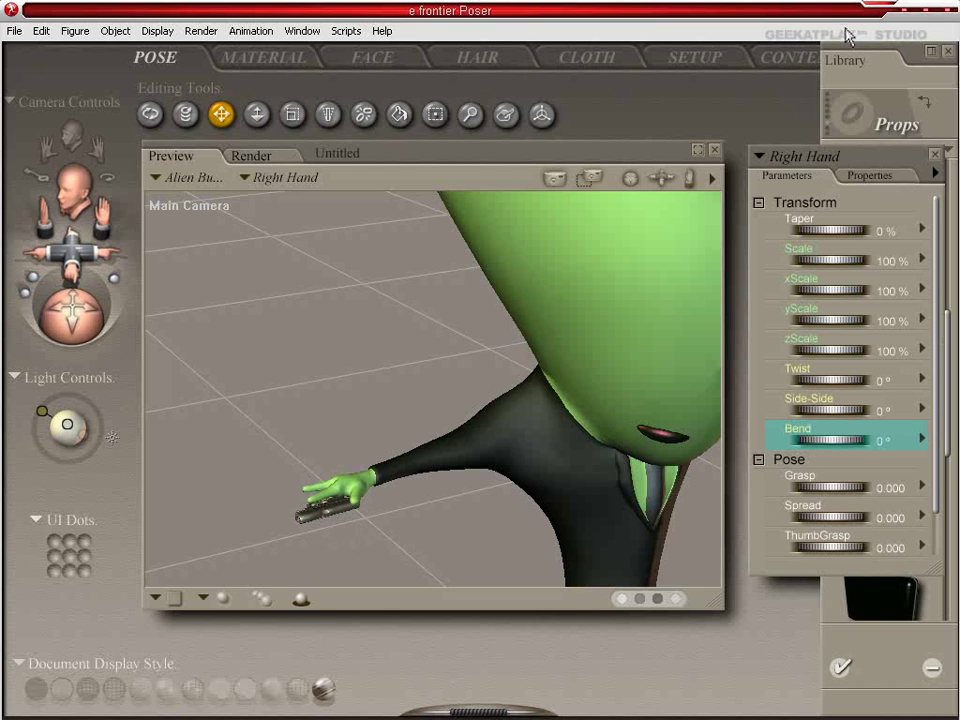
{"action": "left_click", "coordinate": [845, 60]}
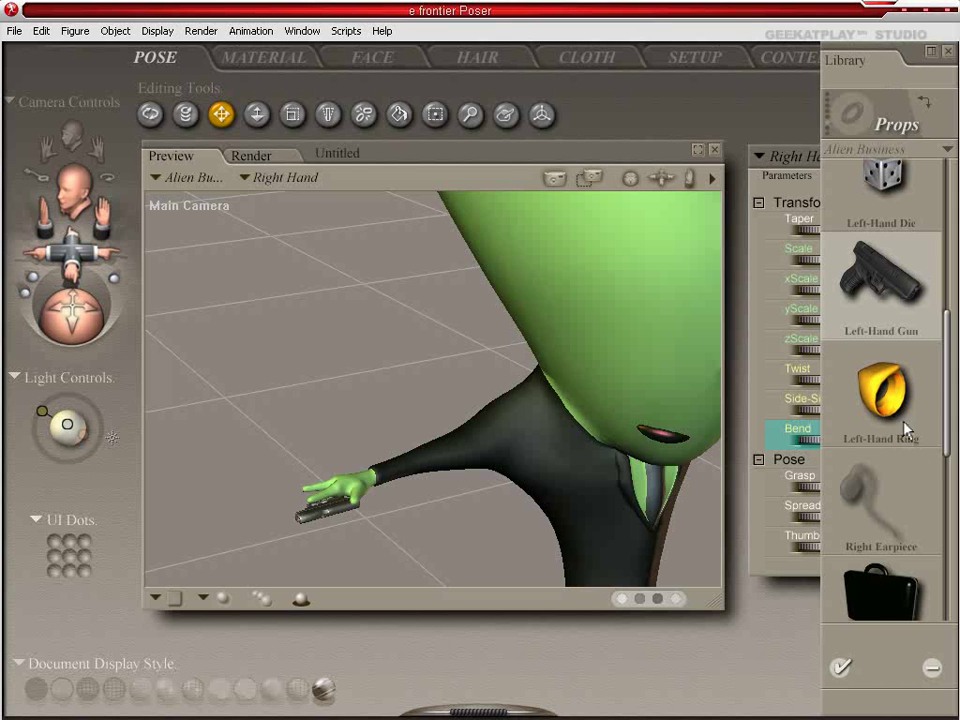
{"action": "scroll", "coordinate": [730, 455], "scroll_direction": "down", "scroll_amount": 5}
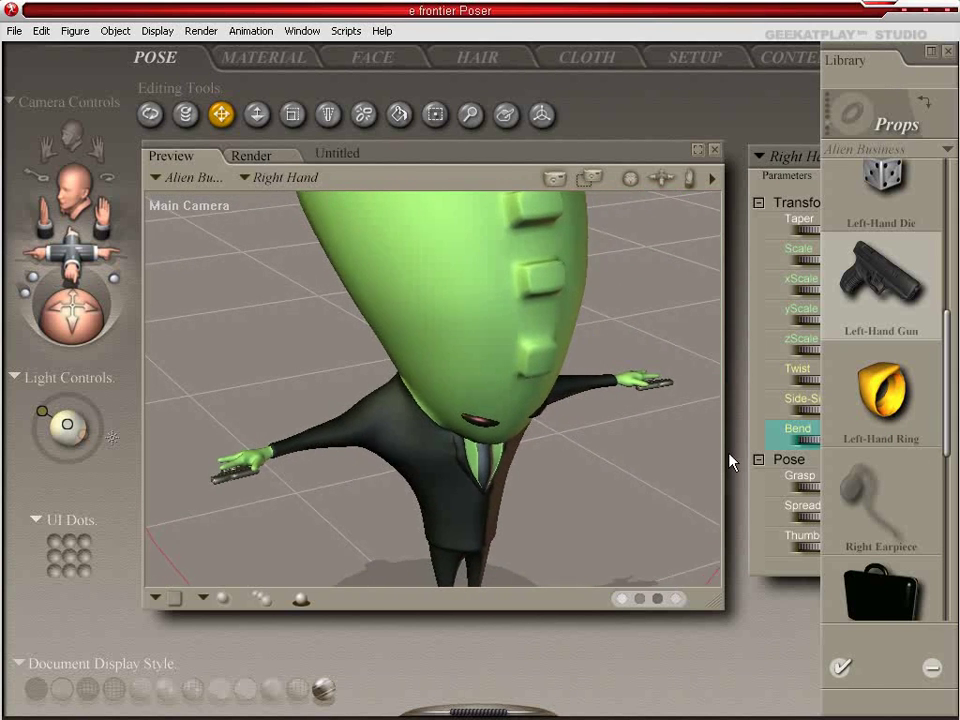
- Switch the memory dots to Pose Dots and apply the saved pose in the first dot of the third row to the alien
{"action": "left_click", "coordinate": [433, 452]}
{"action": "middle_click_drag", "start_coordinate": [439, 452], "coordinate": [442, 450]}
{"action": "scroll", "coordinate": [442, 450], "scroll_direction": "down", "scroll_amount": 4}
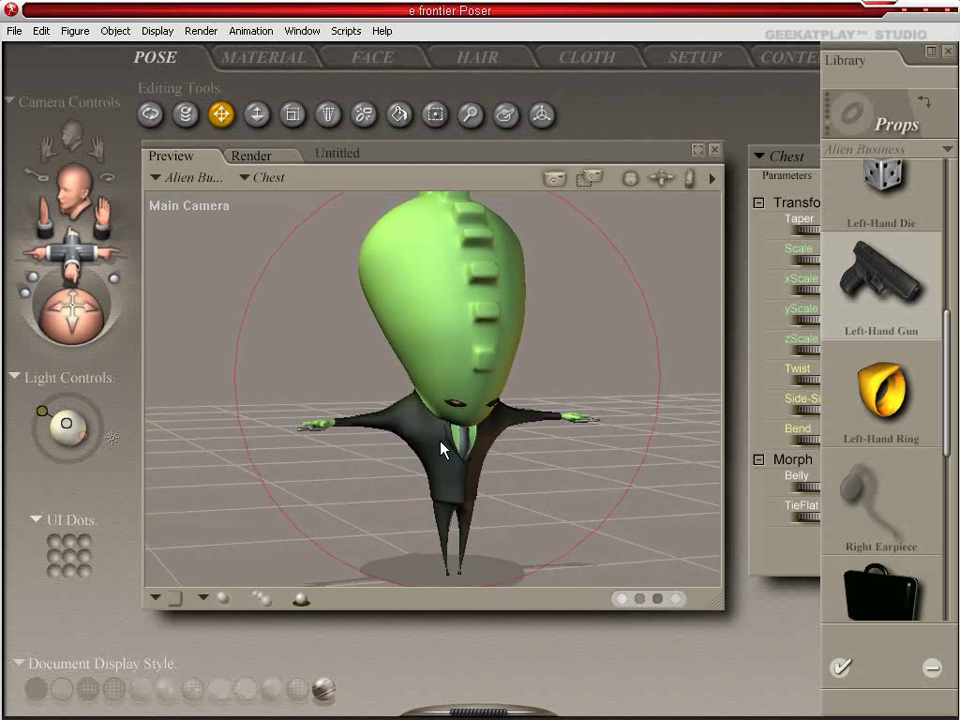
{"action": "left_click", "coordinate": [37, 520]}
{"action": "left_click", "coordinate": [65, 500]}
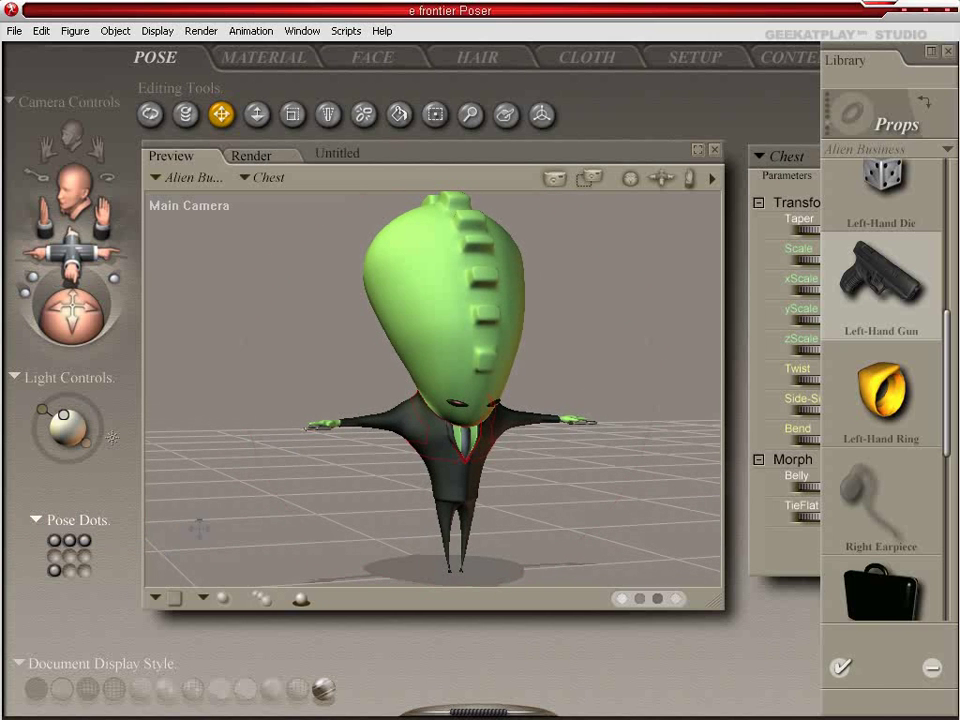
{"action": "left_click", "coordinate": [55, 570]}
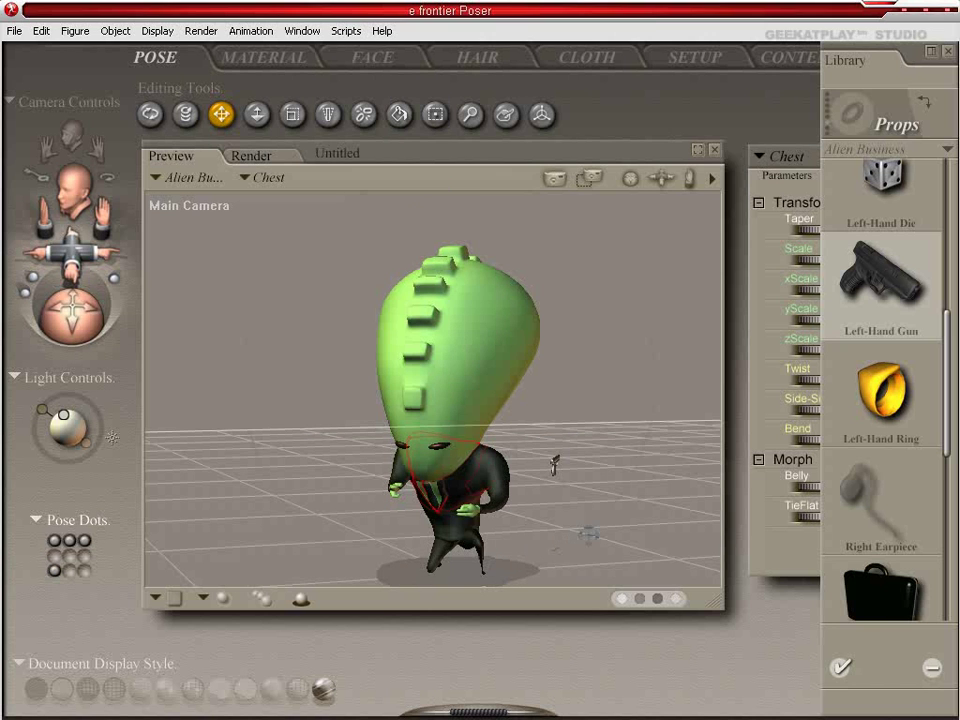
- Delete both guns floating away from the posed alien's hands
{"action": "left_click_drag", "start_coordinate": [581, 508], "coordinate": [578, 503], "text": "alt"}
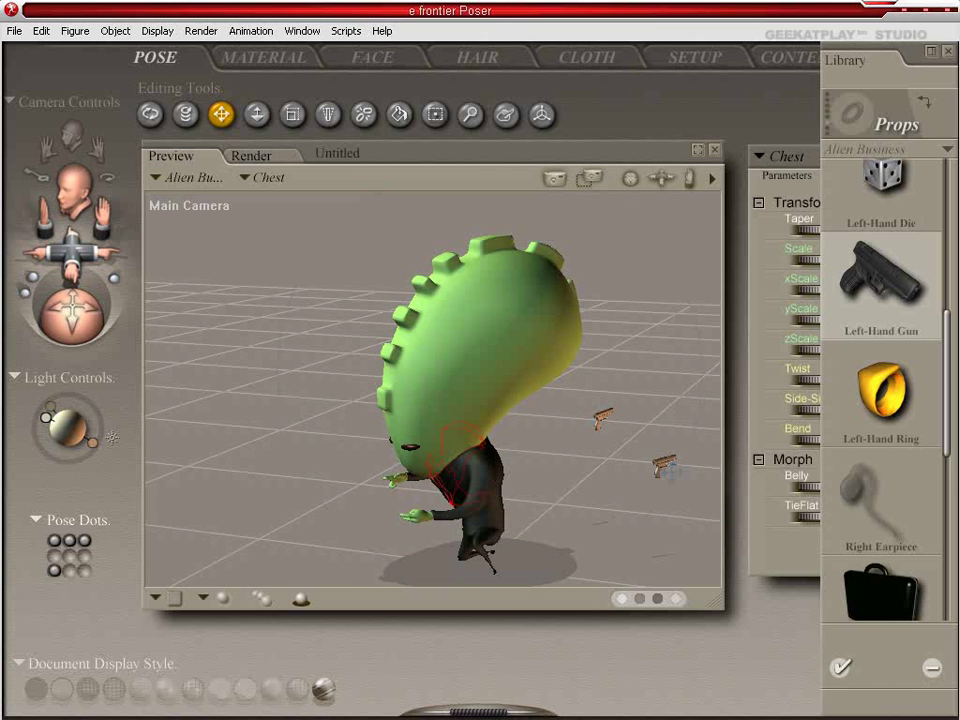
{"action": "left_click", "coordinate": [665, 467]}
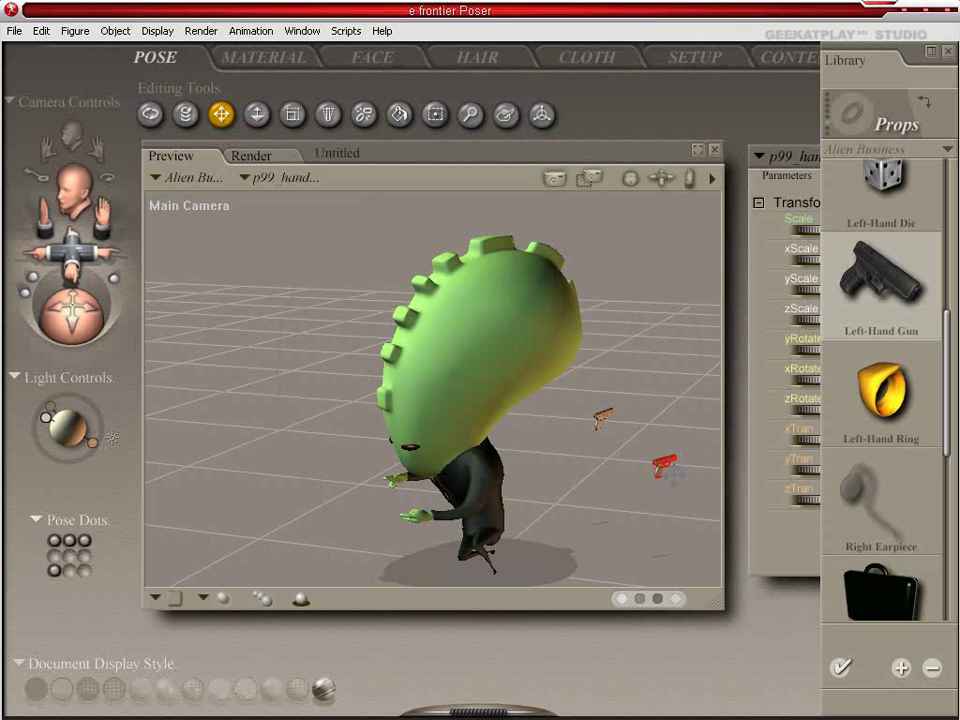
{"action": "key", "text": "Delete"}
{"action": "left_click", "coordinate": [596, 458]}
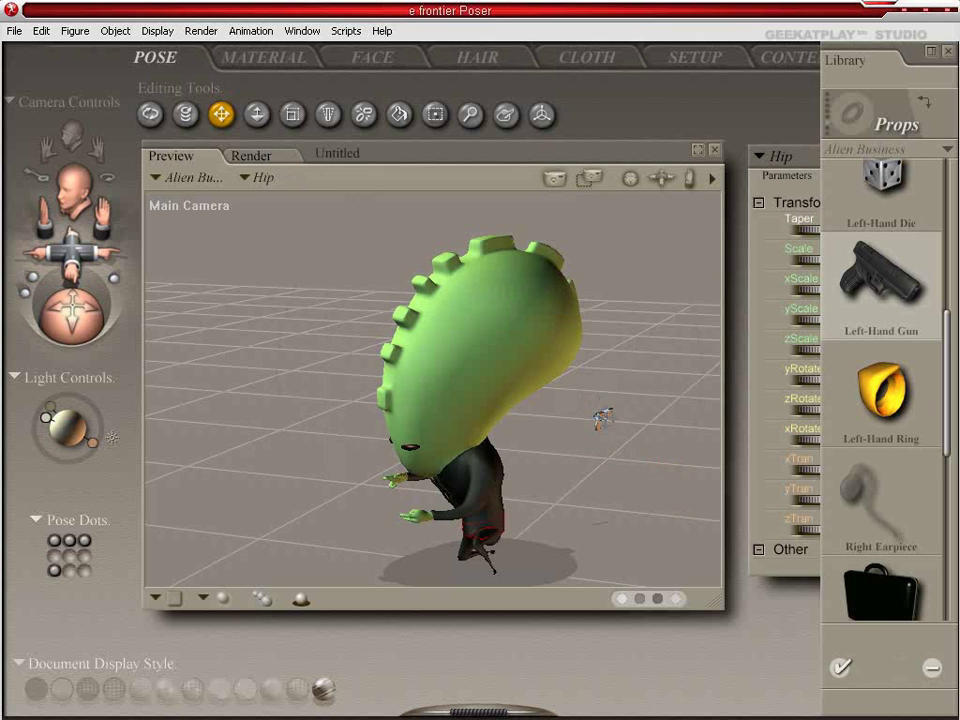
{"action": "left_click", "coordinate": [604, 418]}
{"action": "key", "text": "Delete"}
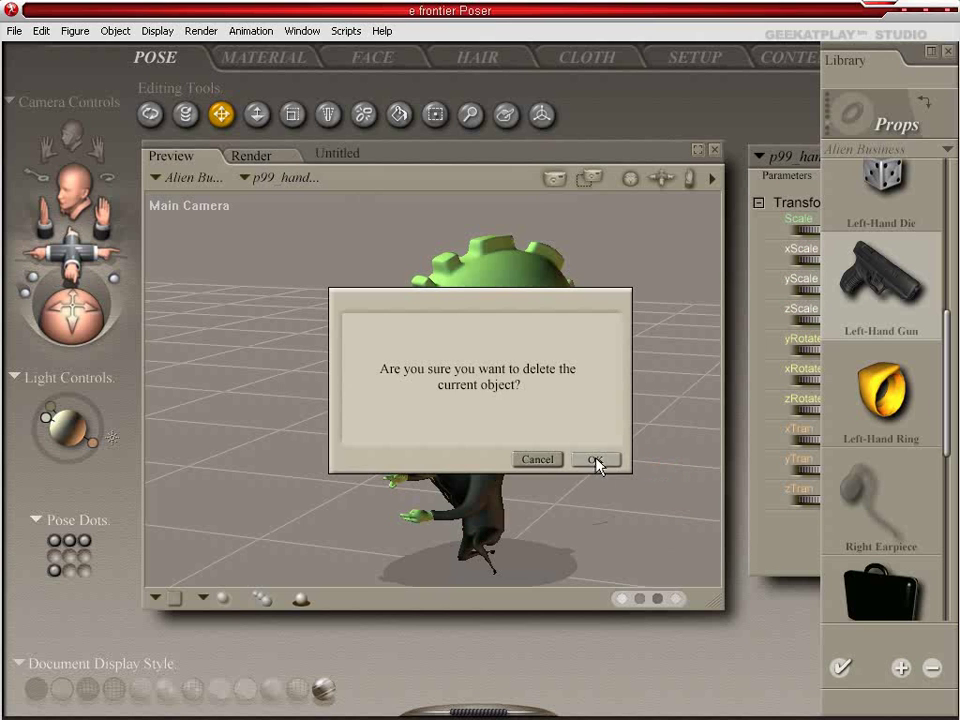
{"action": "left_click", "coordinate": [592, 458]}
- Attach the Left-Hand Gun and Right-Hand Gun props to the posed alien
{"action": "double_click", "coordinate": [904, 320]}
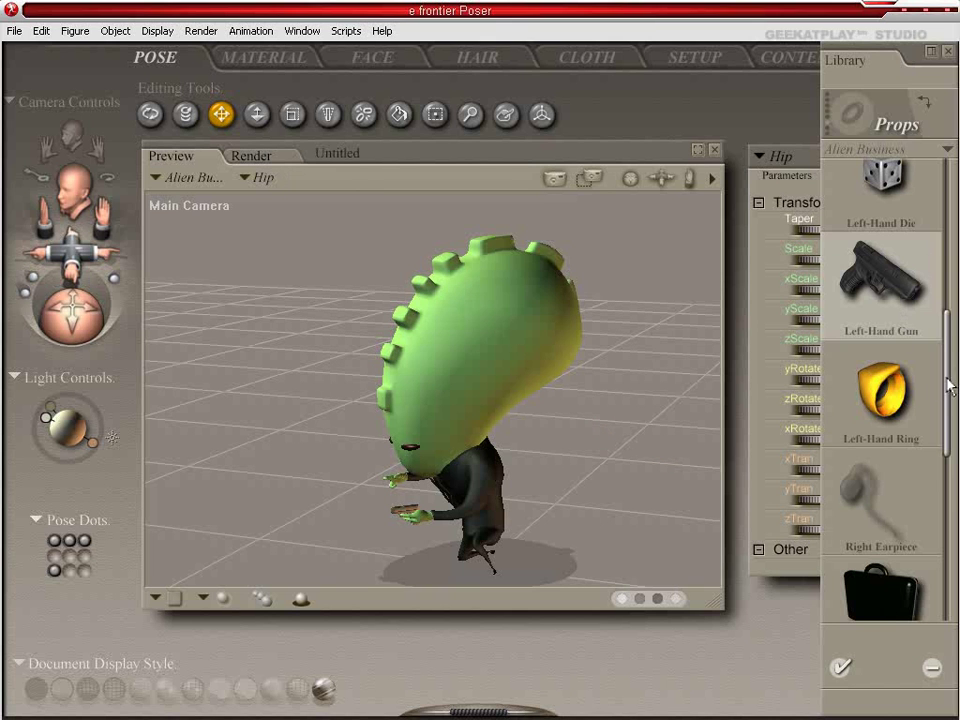
{"action": "left_click_drag", "start_coordinate": [947, 386], "coordinate": [947, 490]}
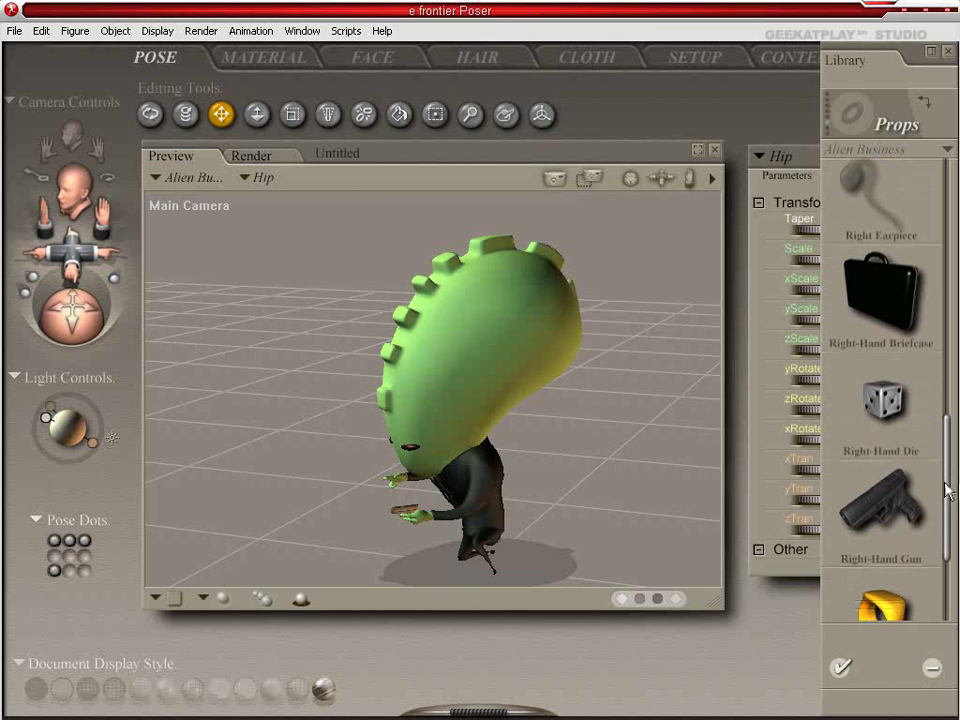
{"action": "double_click", "coordinate": [879, 508]}
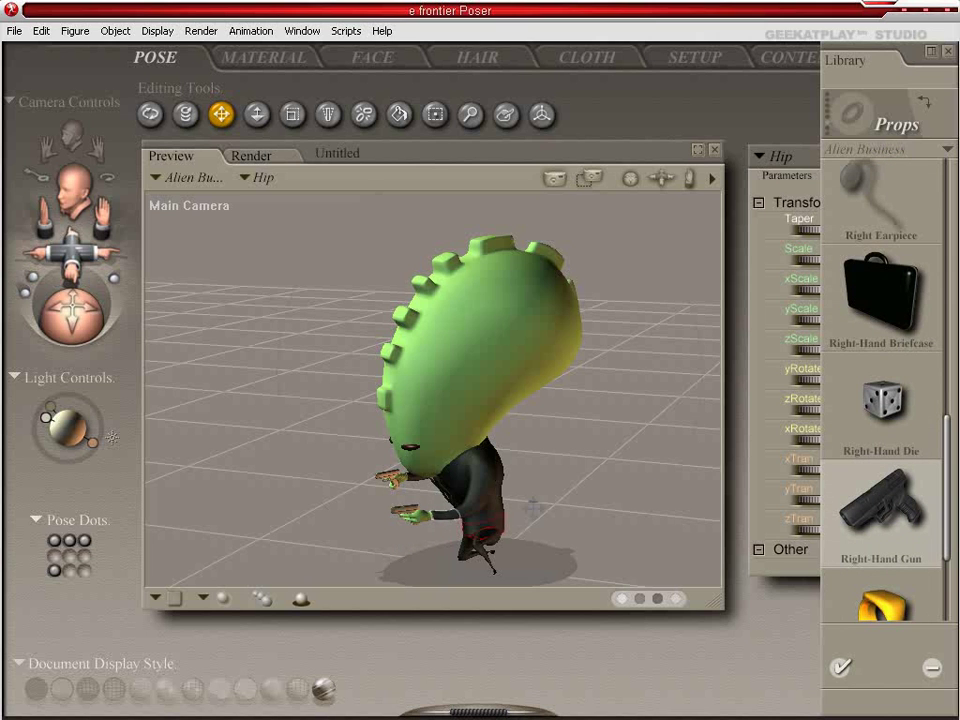
- Look over both guns in the posed alien's hands and select p99_handGun_1 in the right hand
{"action": "left_click_drag", "start_coordinate": [660, 432], "coordinate": [642, 430]}
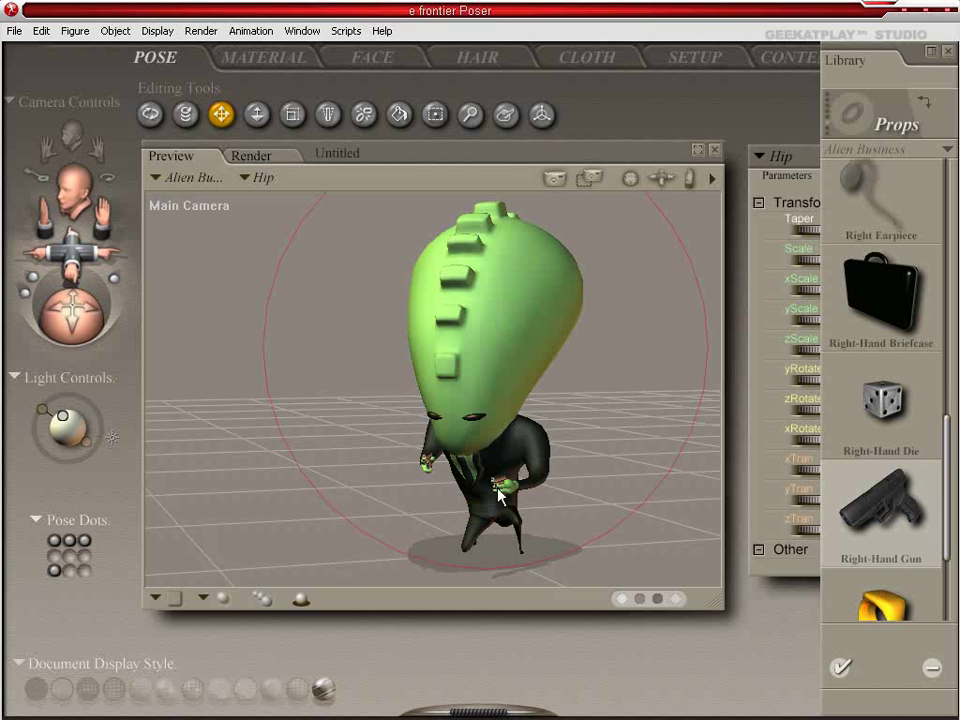
{"action": "left_click_drag", "start_coordinate": [493, 480], "coordinate": [565, 492], "text": "alt"}
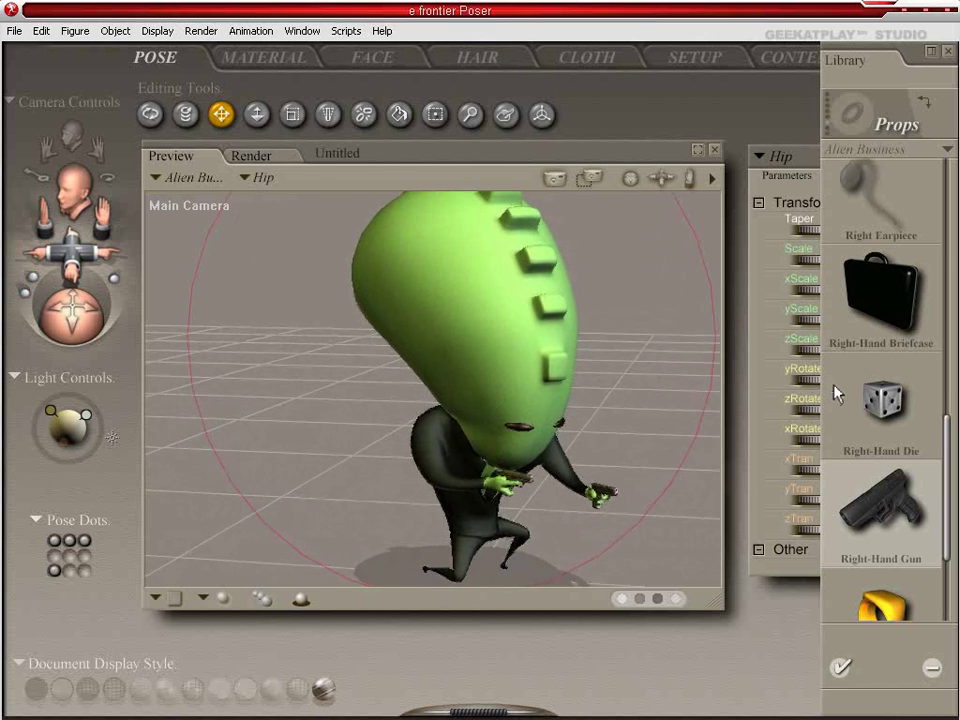
{"action": "mouse_move", "coordinate": [755, 288]}
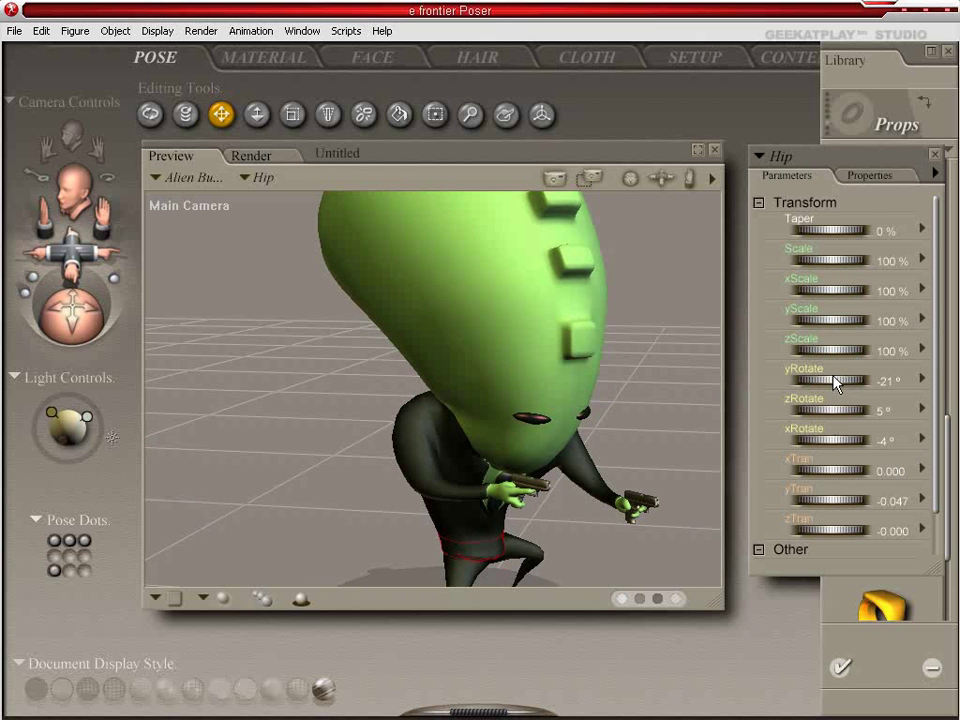
{"action": "left_click", "coordinate": [658, 505]}
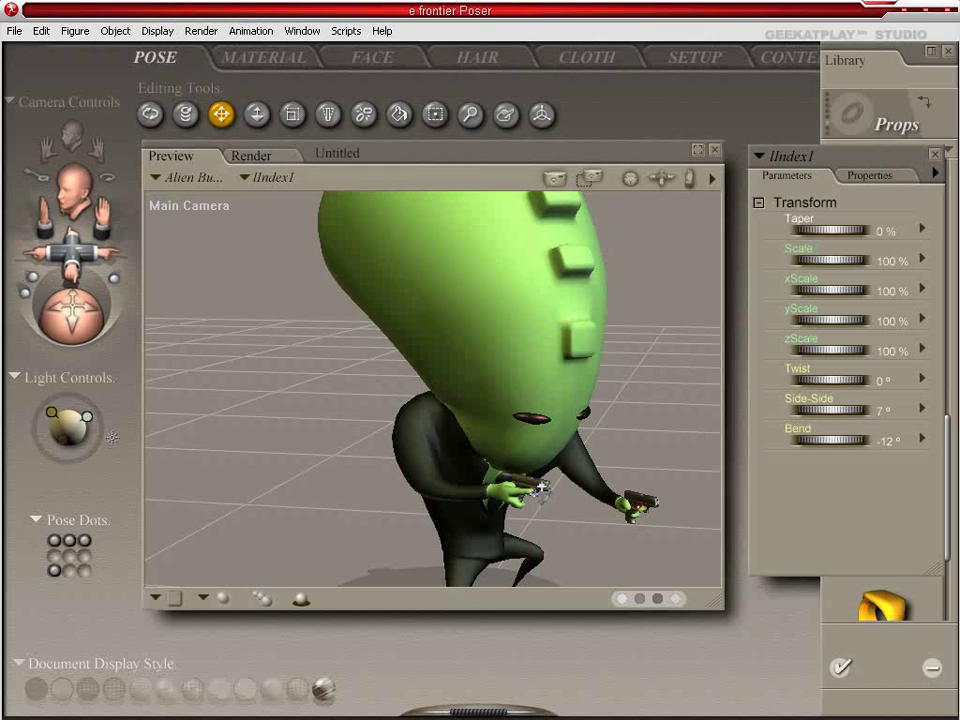
{"action": "right_click", "coordinate": [540, 490]}
{"action": "mouse_move", "coordinate": [589, 499]}
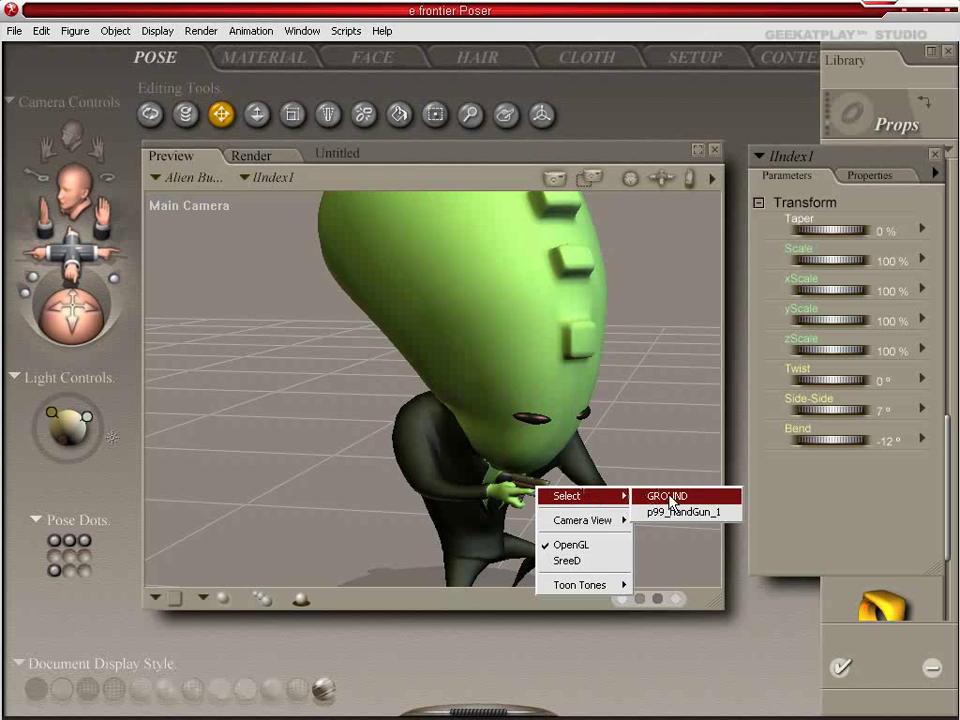
{"action": "left_click", "coordinate": [709, 513]}
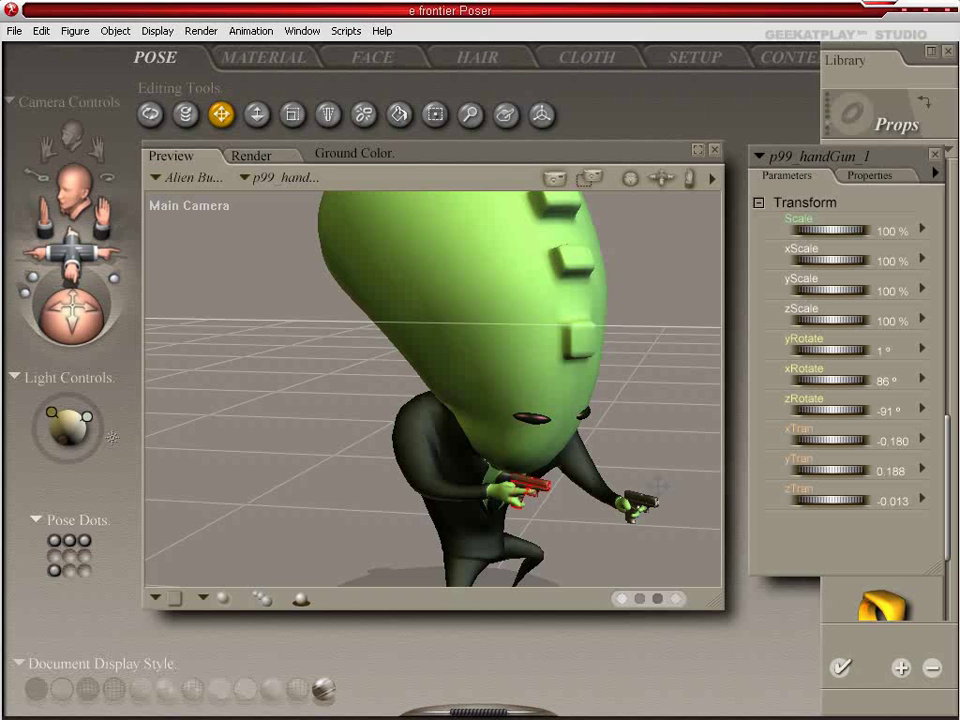
- Reselect the right-hand gun p99_handGun_1 and make it a child of the Head in the Hierarchy Editor
{"action": "left_click", "coordinate": [640, 504]}
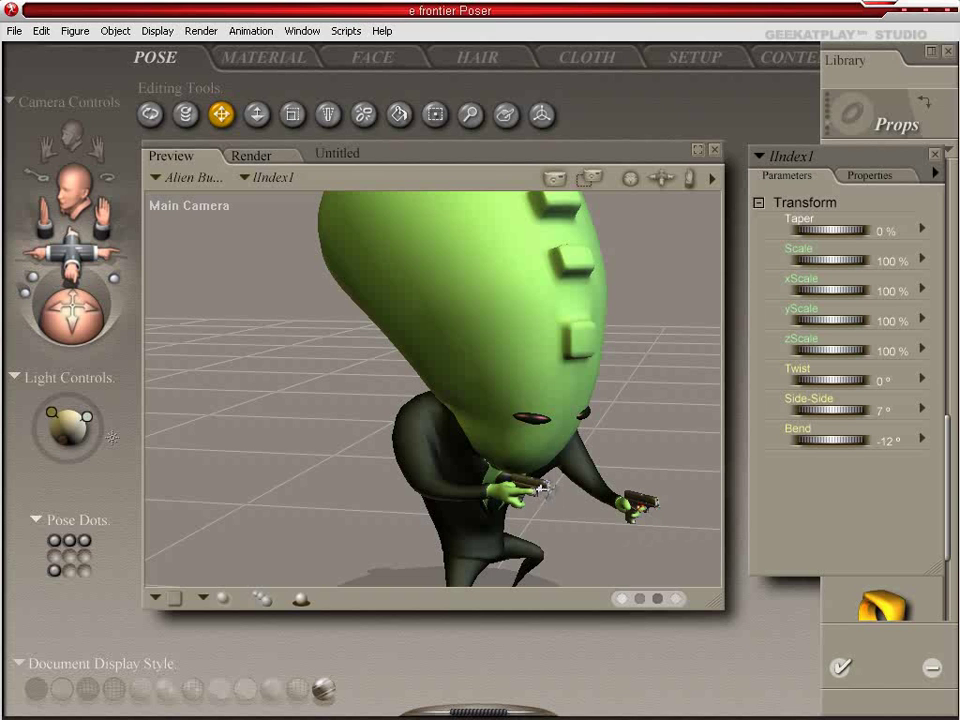
{"action": "left_click", "coordinate": [540, 487]}
{"action": "right_click", "coordinate": [537, 494]}
{"action": "mouse_move", "coordinate": [568, 498]}
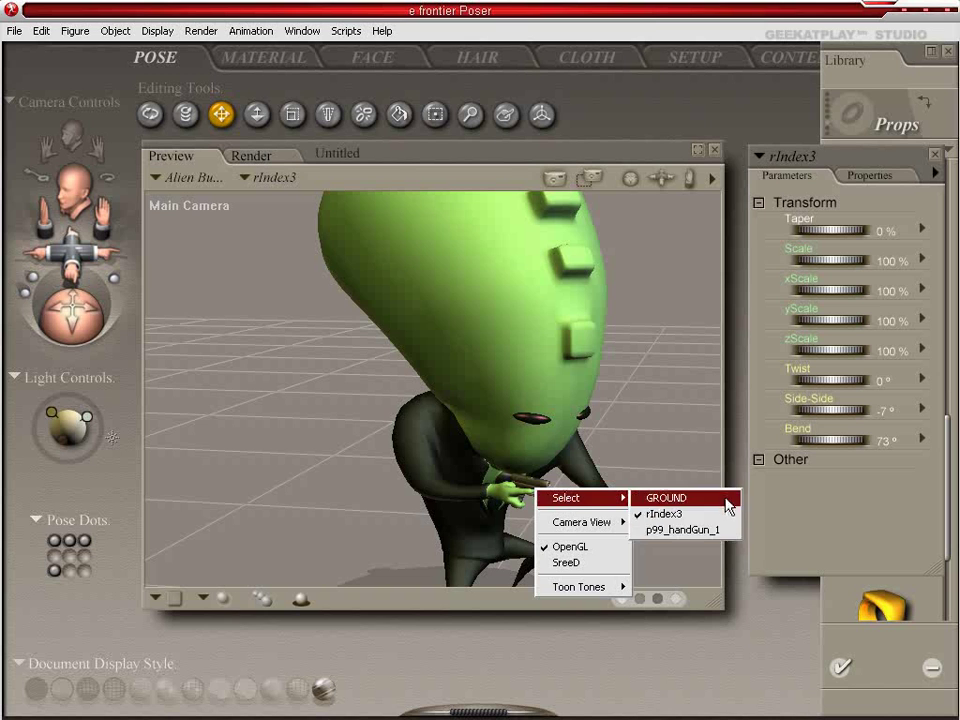
{"action": "left_click", "coordinate": [688, 529]}
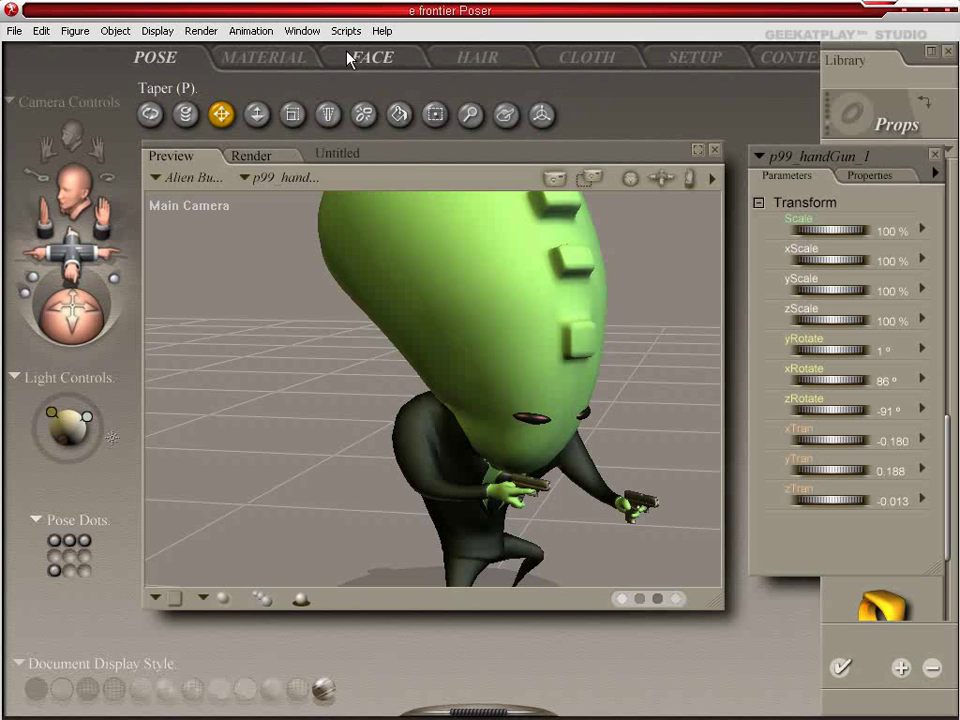
{"action": "left_click", "coordinate": [303, 31]}
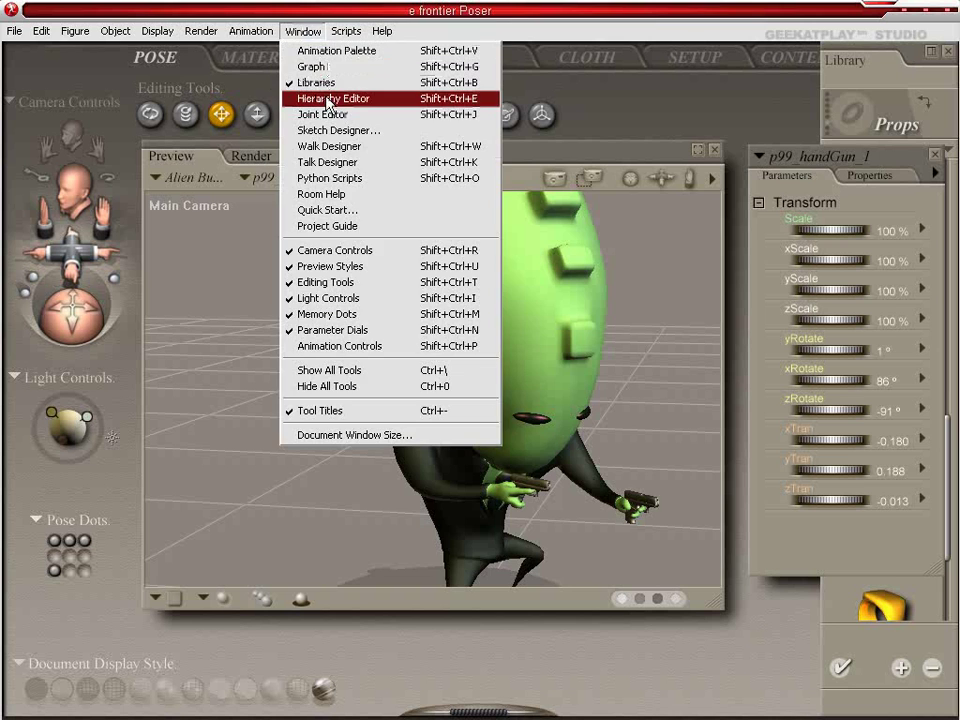
{"action": "left_click", "coordinate": [328, 101]}
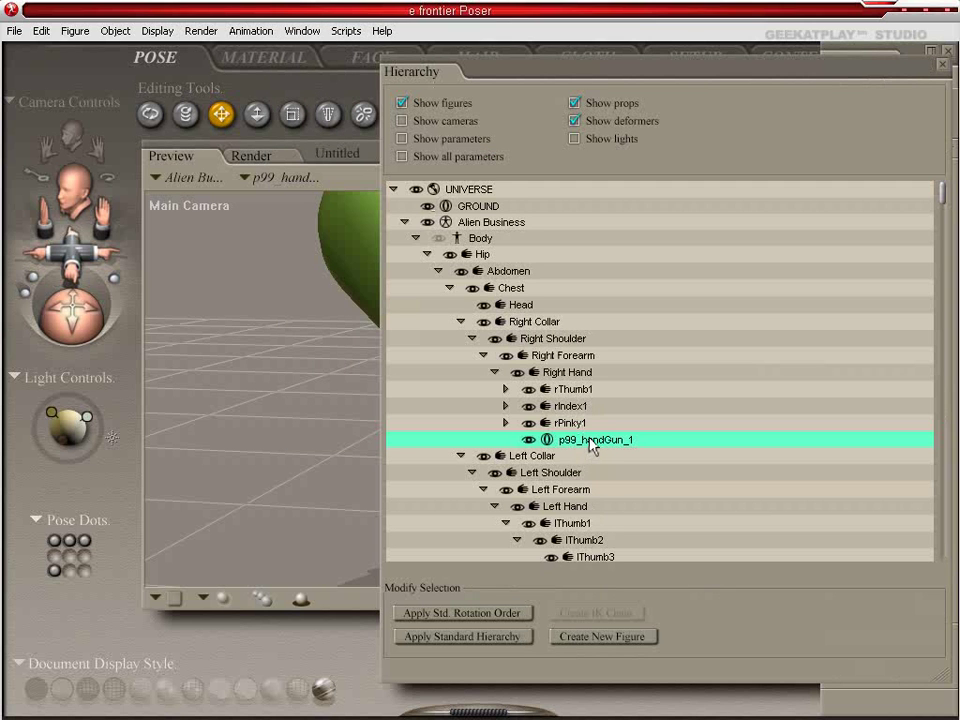
{"action": "left_click_drag", "start_coordinate": [591, 447], "coordinate": [533, 313]}
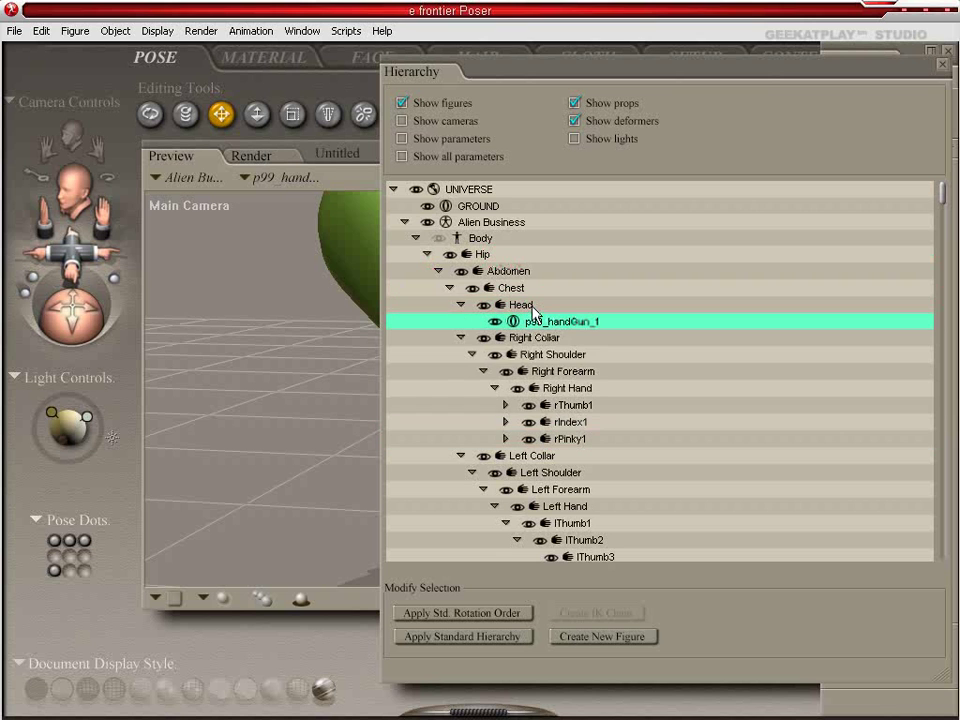
{"action": "left_click", "coordinate": [942, 64]}
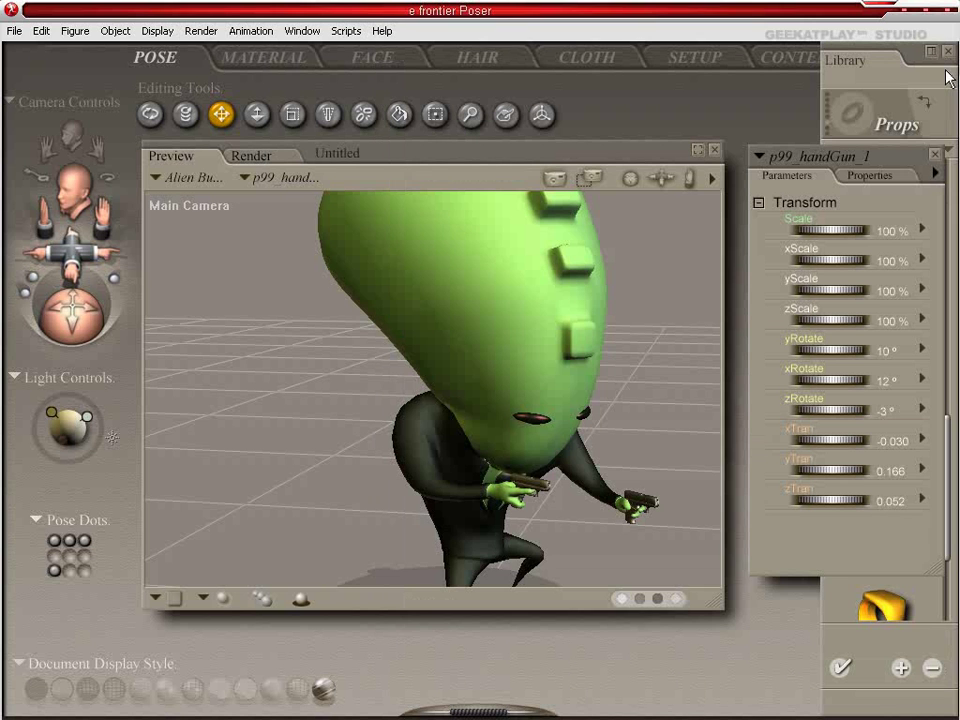
- Try tilting the alien's head to a Side-Side of 2°, and undo the tilt and the gun's reparenting
{"action": "left_click", "coordinate": [533, 317]}
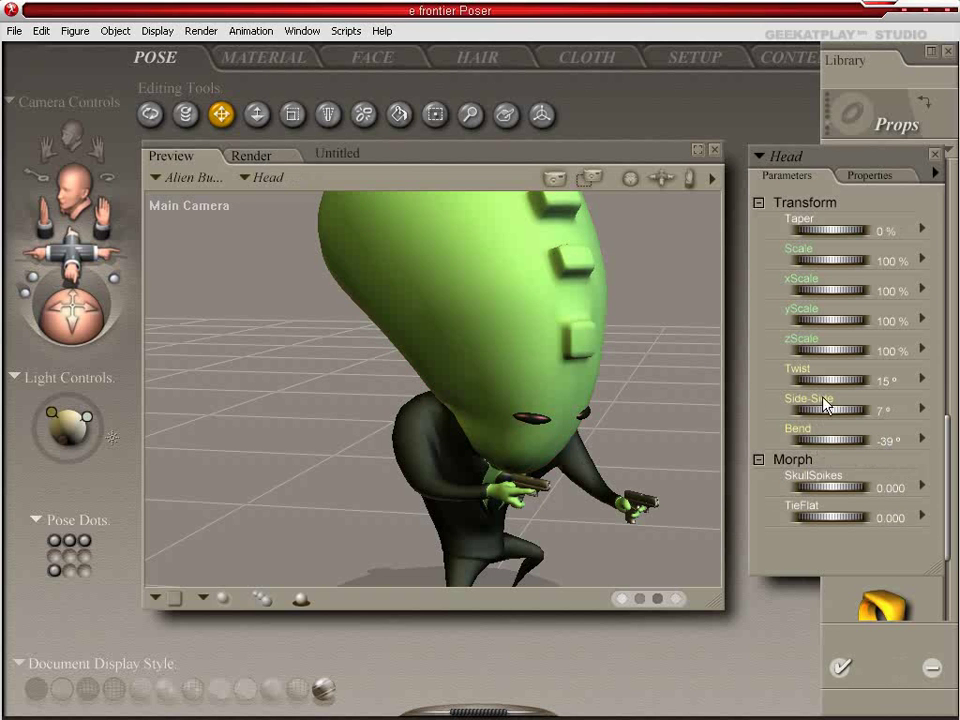
{"action": "mouse_move", "coordinate": [830, 418]}
{"action": "left_mouse_down"}
{"action": "mouse_move", "coordinate": [803, 418]}
{"action": "mouse_move", "coordinate": [850, 418]}
{"action": "mouse_move", "coordinate": [815, 418]}
{"action": "mouse_move", "coordinate": [830, 418]}
{"action": "left_mouse_up"}
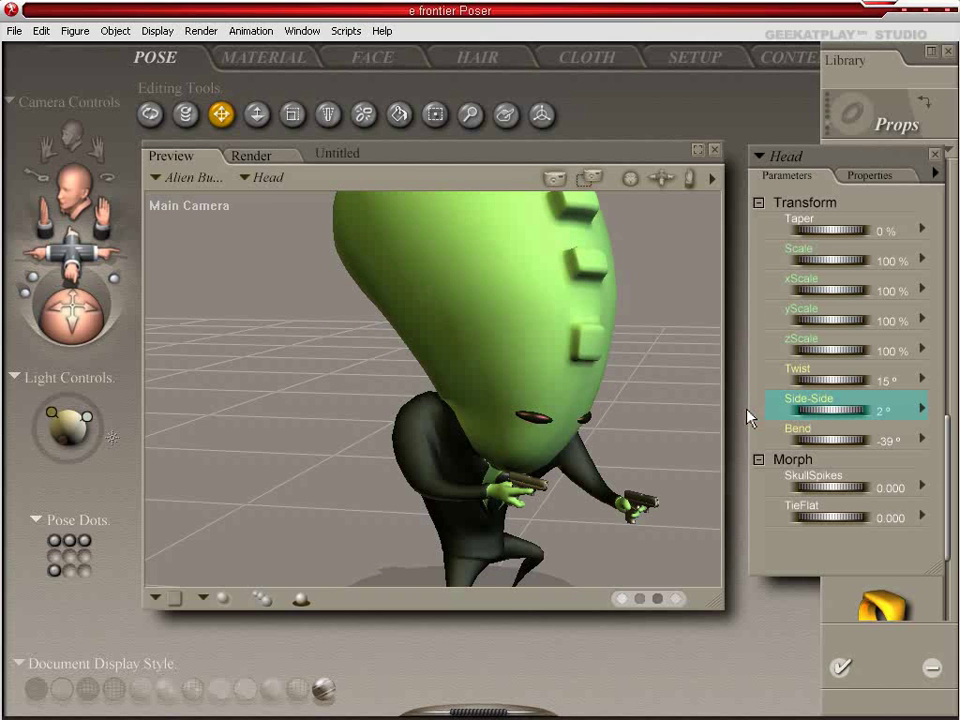
{"action": "left_click_drag", "start_coordinate": [736, 409], "coordinate": [737, 409]}
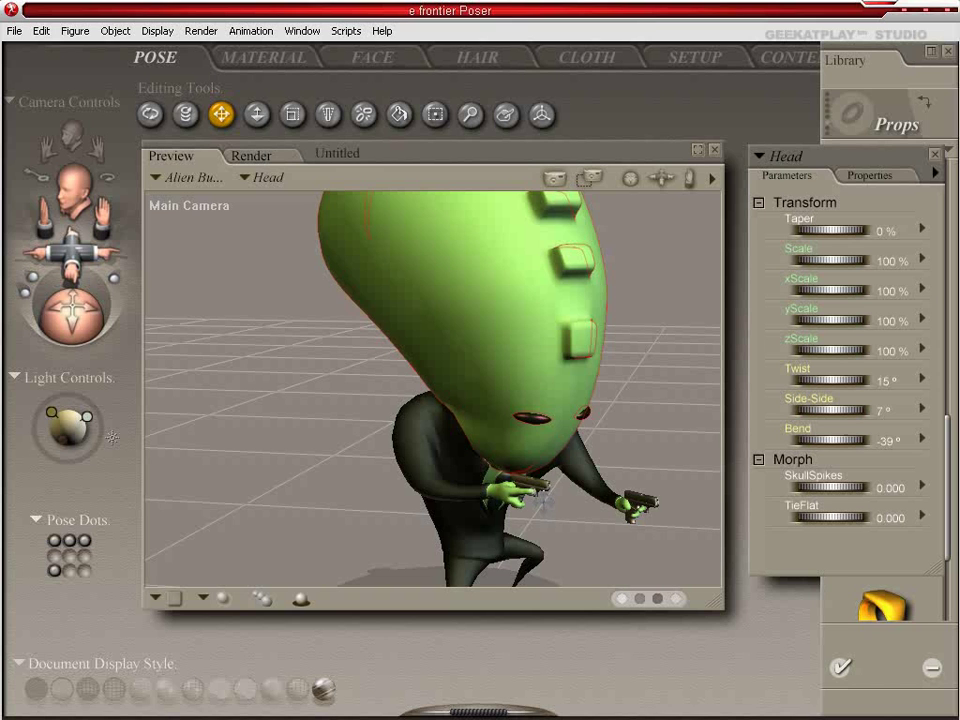
- Select the right-hand gun and check its parent in the Hierarchy Editor
{"action": "left_click", "coordinate": [525, 478]}
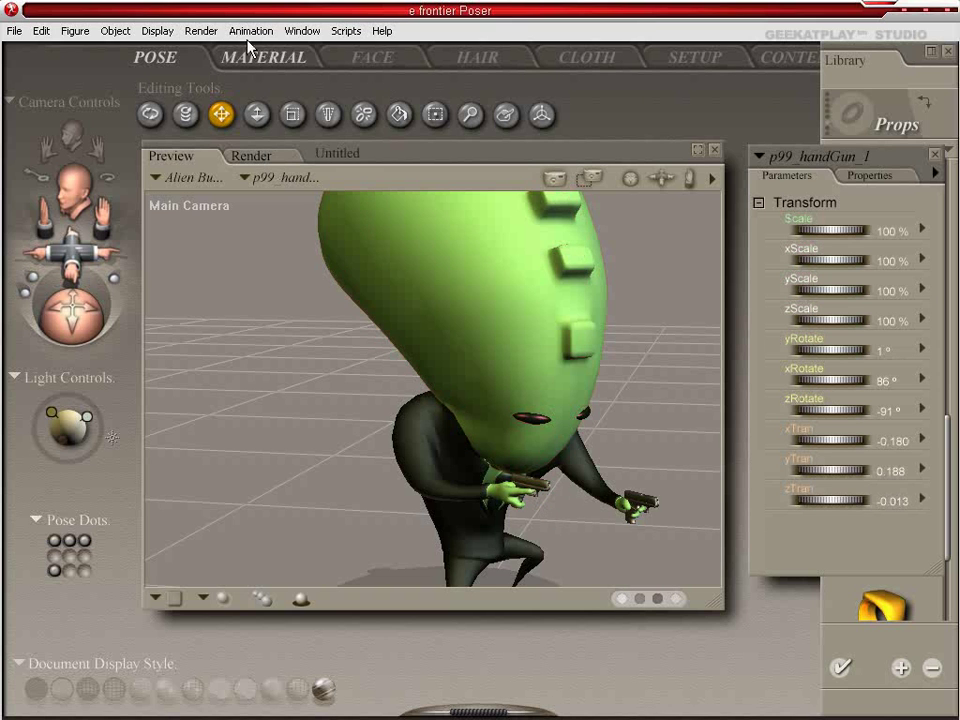
{"action": "left_click", "coordinate": [300, 32]}
{"action": "left_click", "coordinate": [333, 98]}
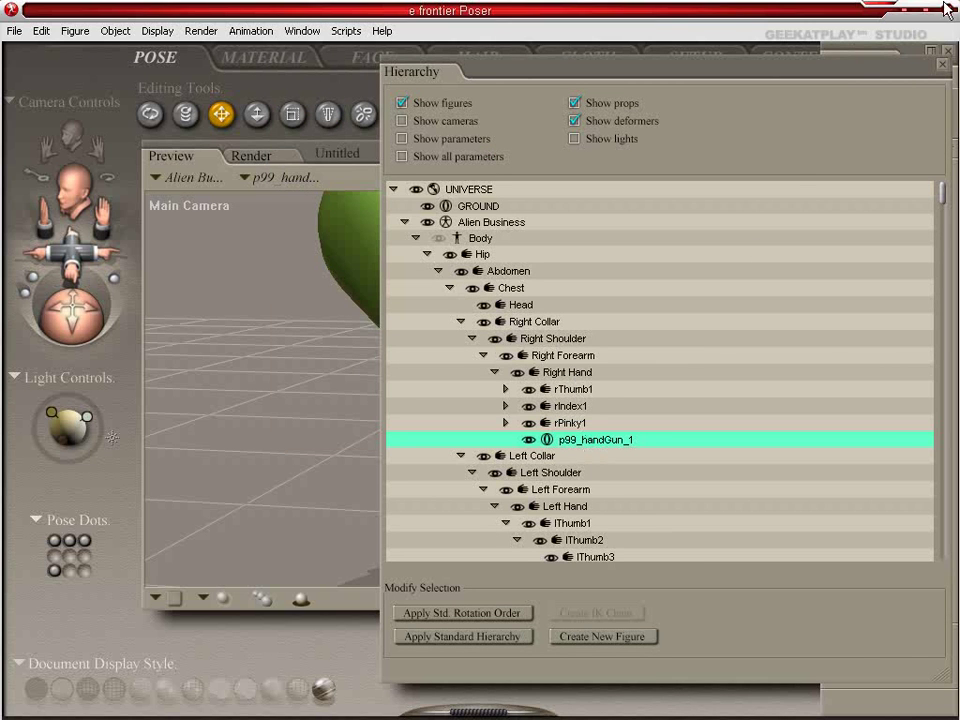
{"action": "left_click", "coordinate": [942, 64]}
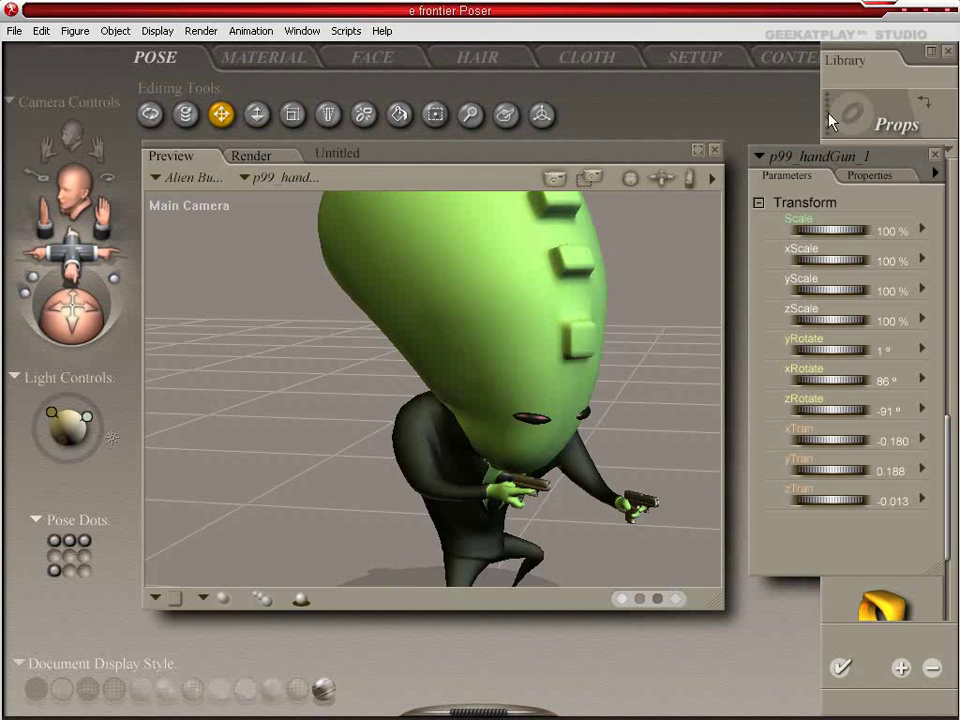
- Attach the Right Earpiece prop from the Alien Business library and inspect it up close on the alien's head
{"action": "left_click", "coordinate": [873, 78]}
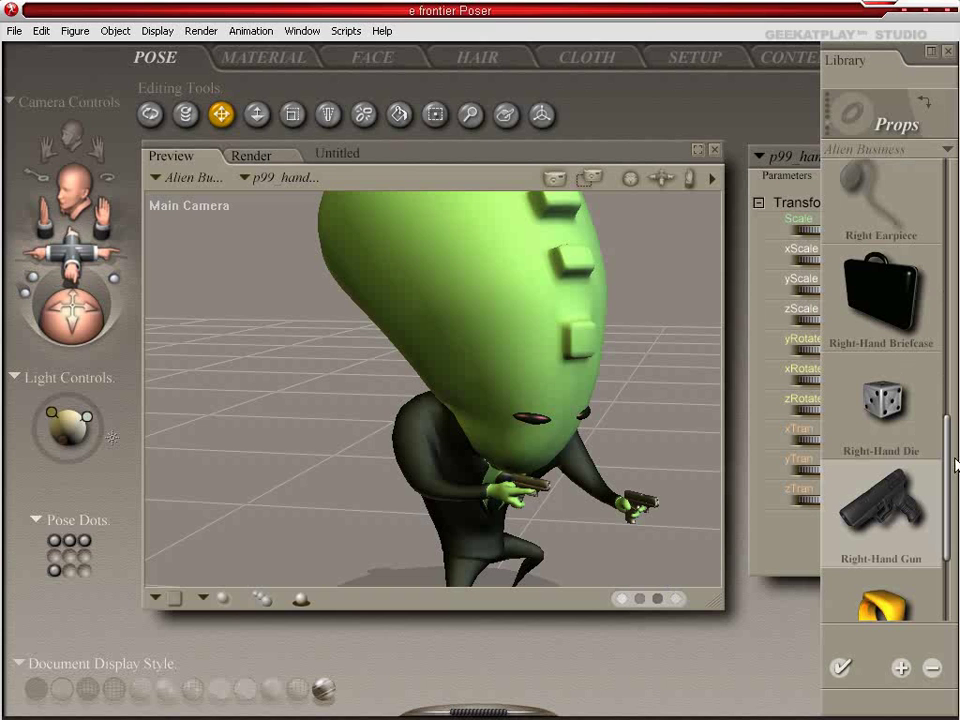
{"action": "scroll", "coordinate": [949, 441], "scroll_direction": "up", "scroll_amount": 3}
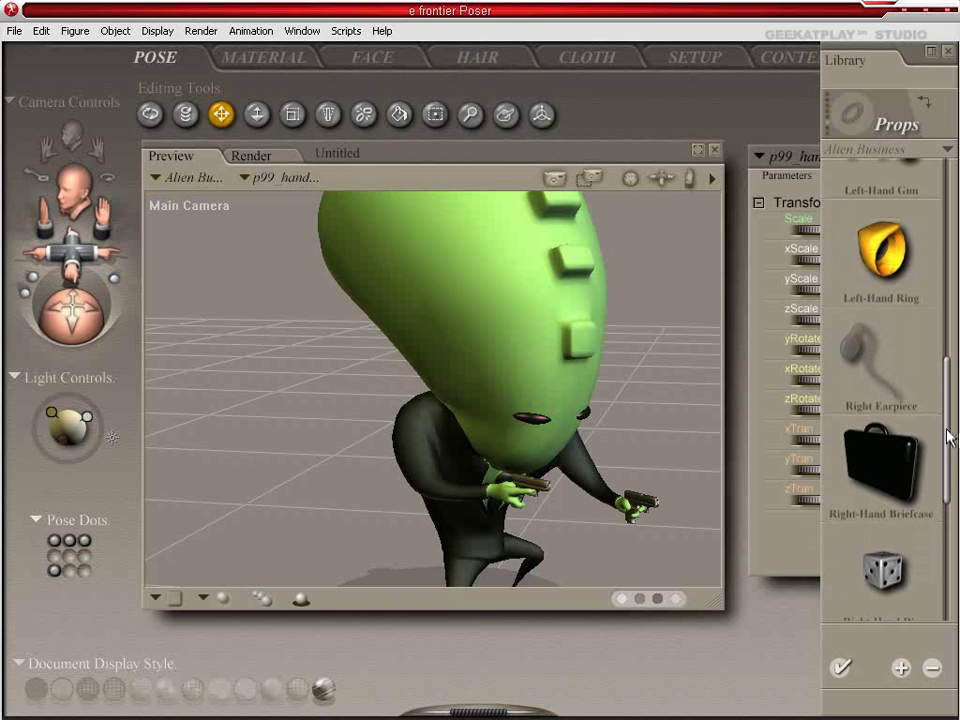
{"action": "left_click", "coordinate": [855, 372]}
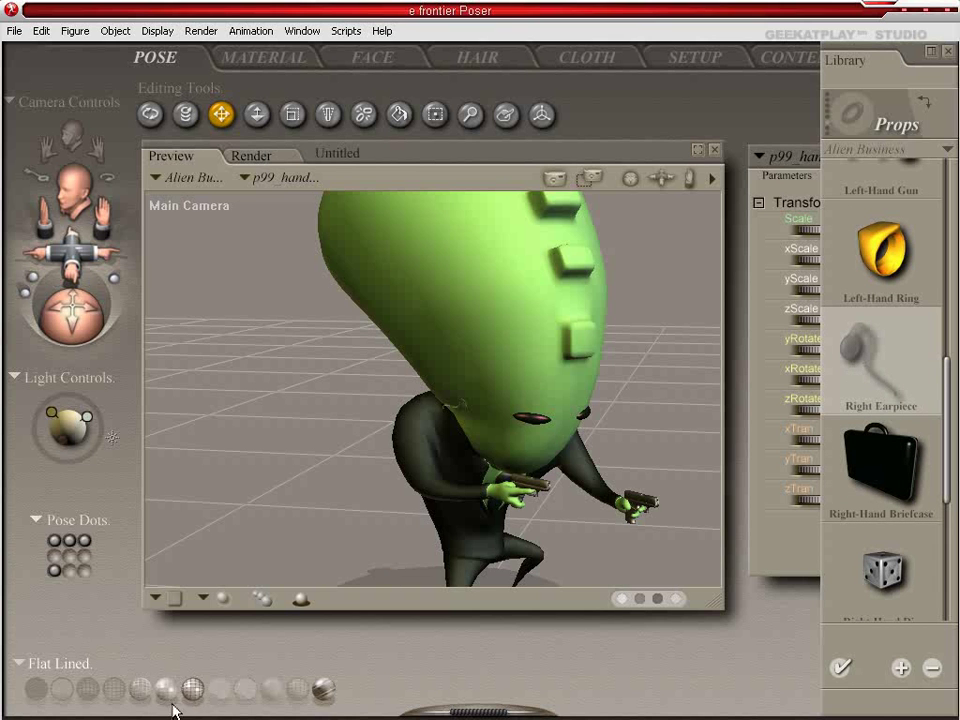
{"action": "middle_click_drag", "start_coordinate": [471, 436], "coordinate": [598, 437]}
{"action": "scroll", "coordinate": [498, 398], "scroll_direction": "up", "scroll_amount": 8}
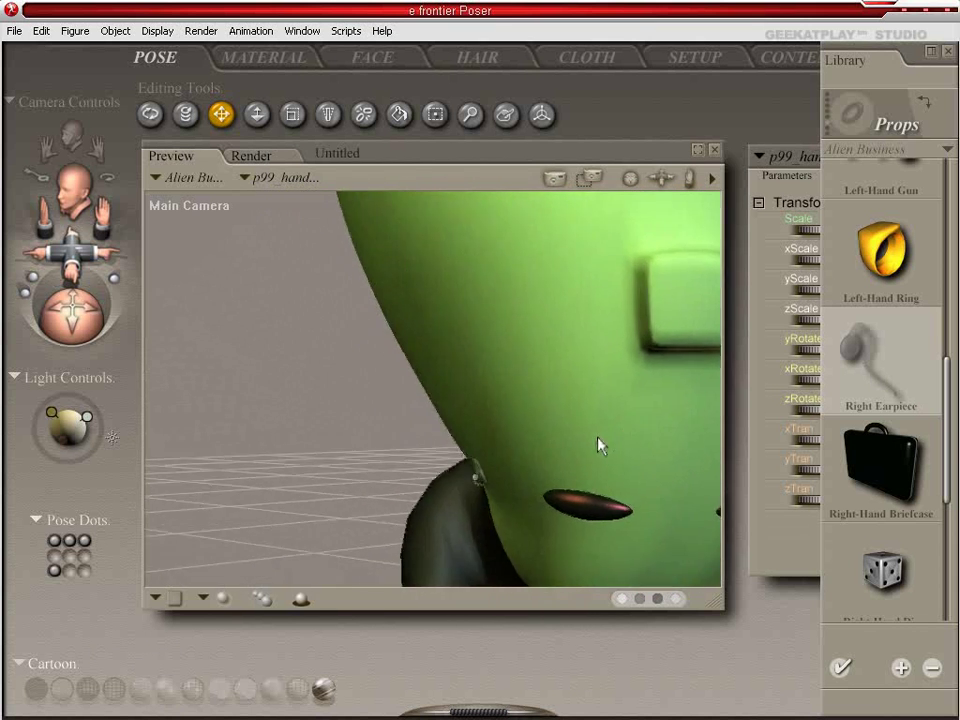
{"action": "scroll", "coordinate": [598, 446], "scroll_direction": "down", "scroll_amount": 5}
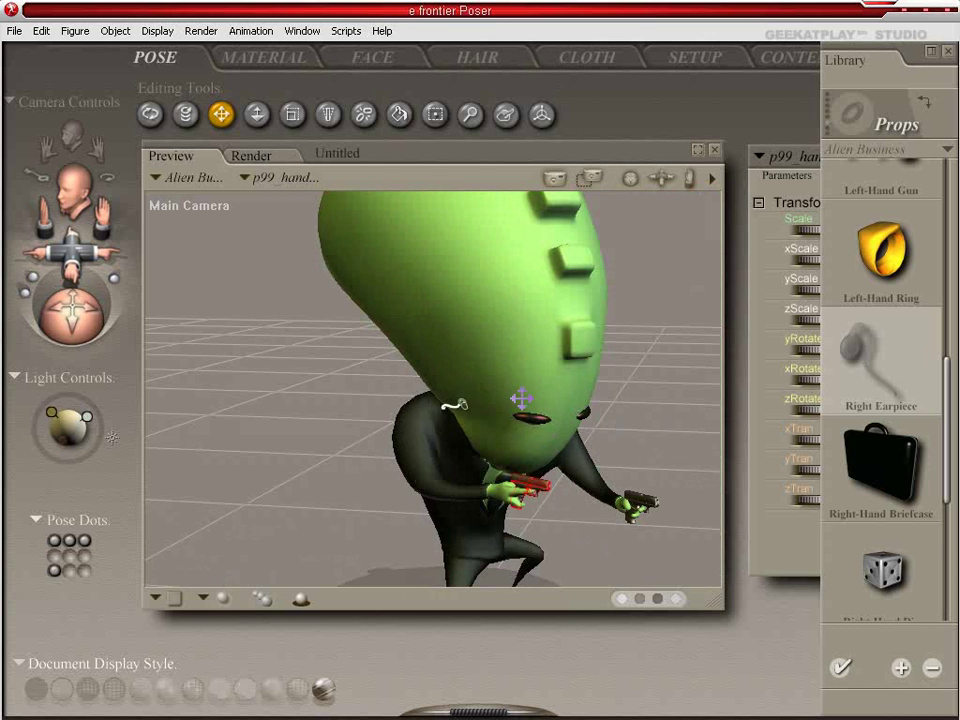
- Delete the right earpiece and attach the Left Earpiece prop to the alien's head instead
{"action": "left_click", "coordinate": [456, 406]}
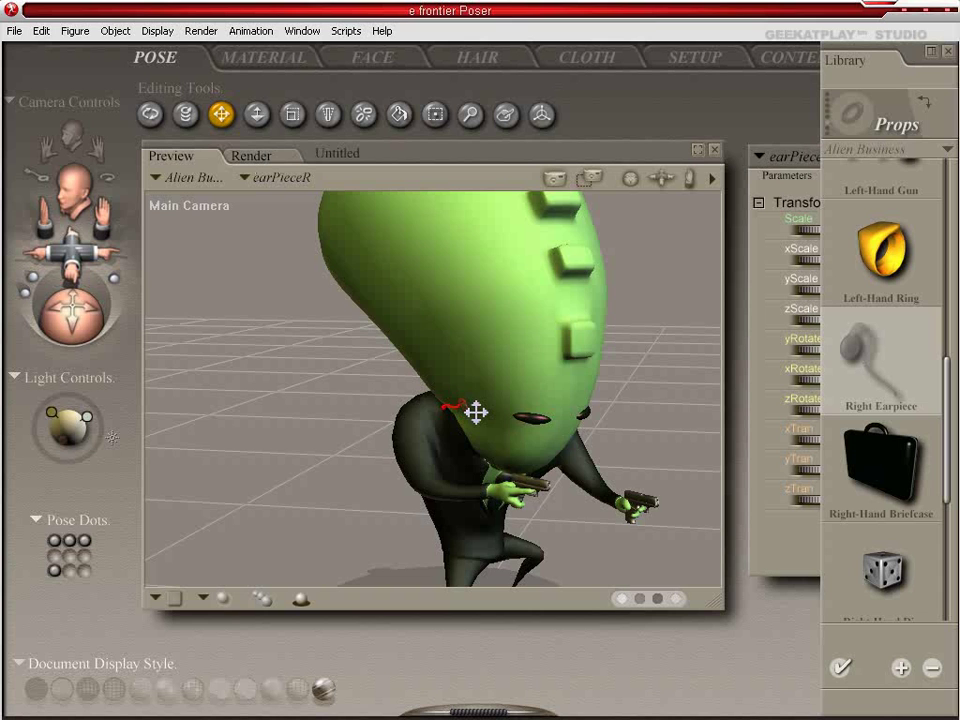
{"action": "key", "text": "Delete"}
{"action": "left_click", "coordinate": [610, 459]}
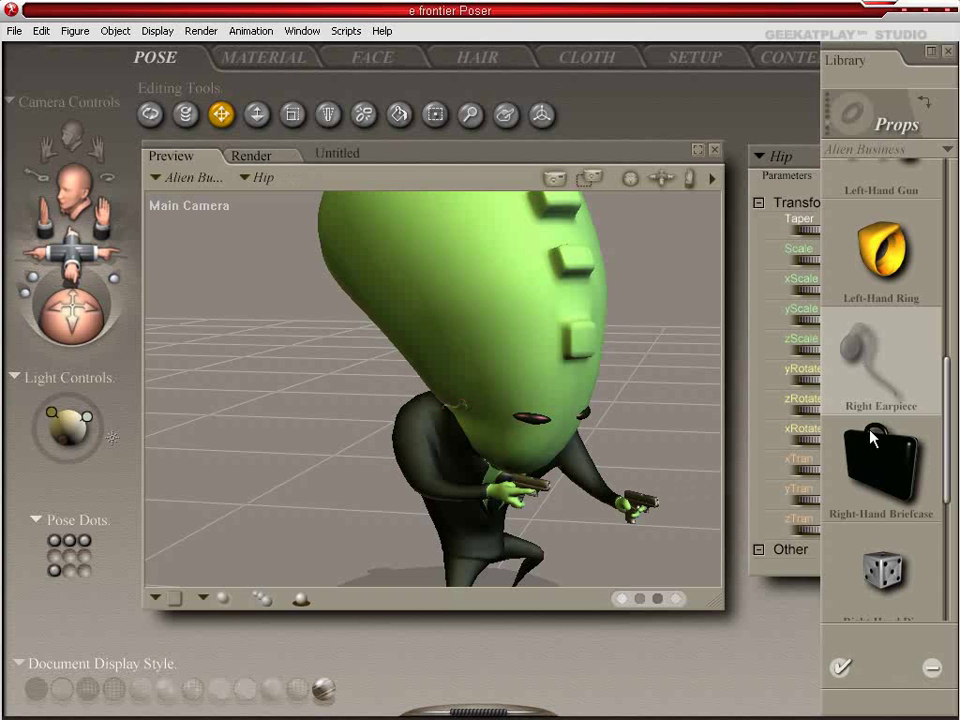
{"action": "left_click_drag", "start_coordinate": [950, 397], "coordinate": [955, 238]}
{"action": "left_click", "coordinate": [870, 293]}
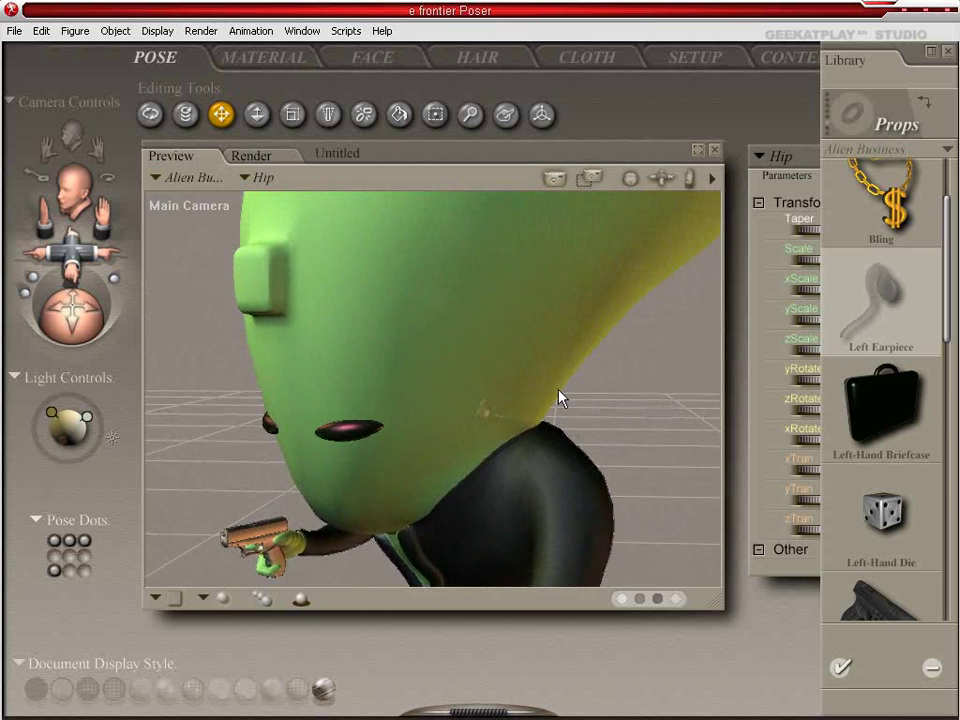
- Try bending the alien's head to -48° and 0° to test the earpiece, and undo the Bend changes
{"action": "left_click", "coordinate": [536, 321]}
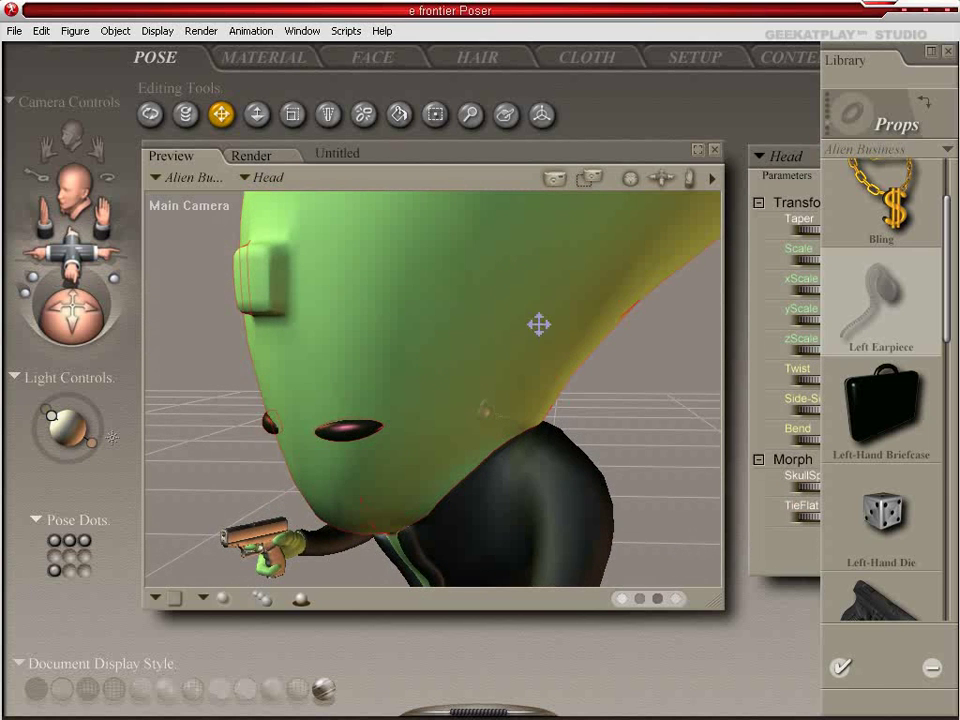
{"action": "left_click", "coordinate": [771, 520]}
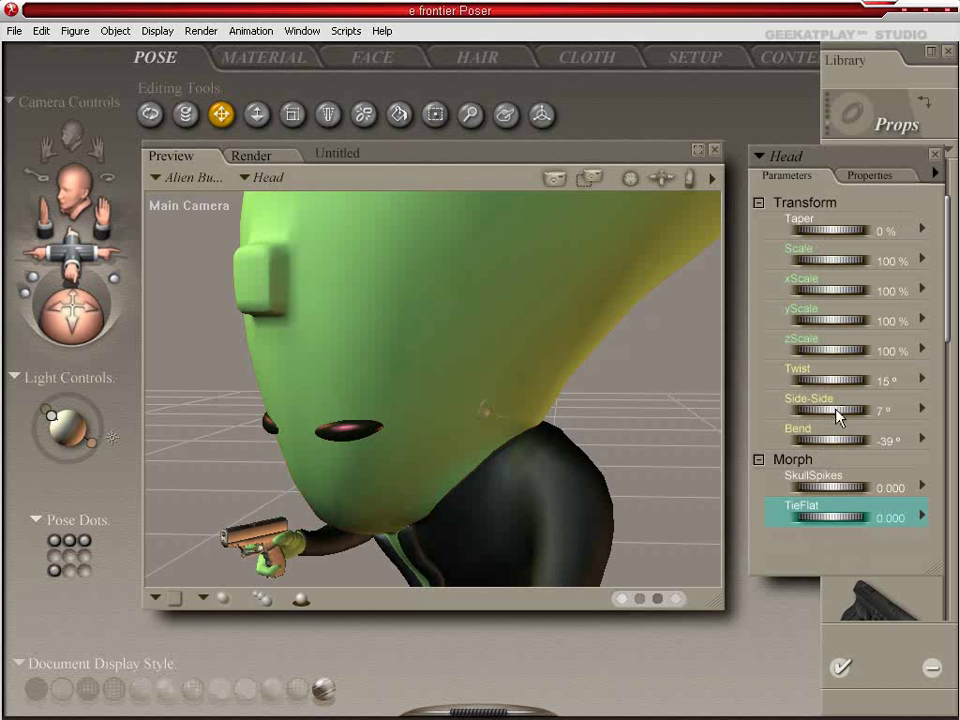
{"action": "left_click_drag", "start_coordinate": [836, 411], "coordinate": [792, 440]}
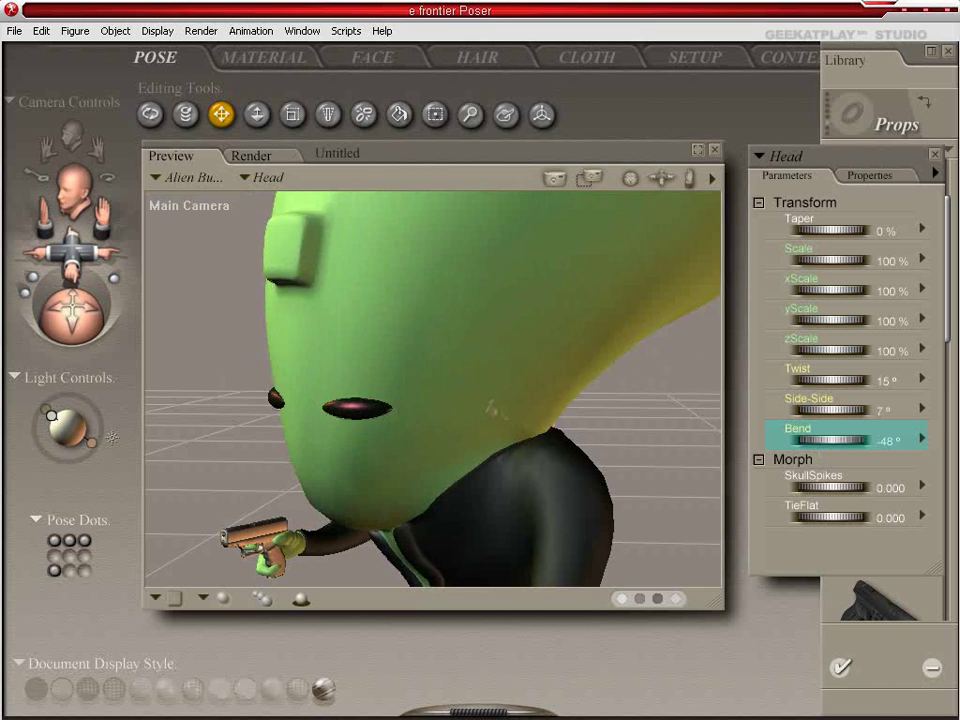
{"action": "left_click", "coordinate": [820, 447], "text": "alt"}
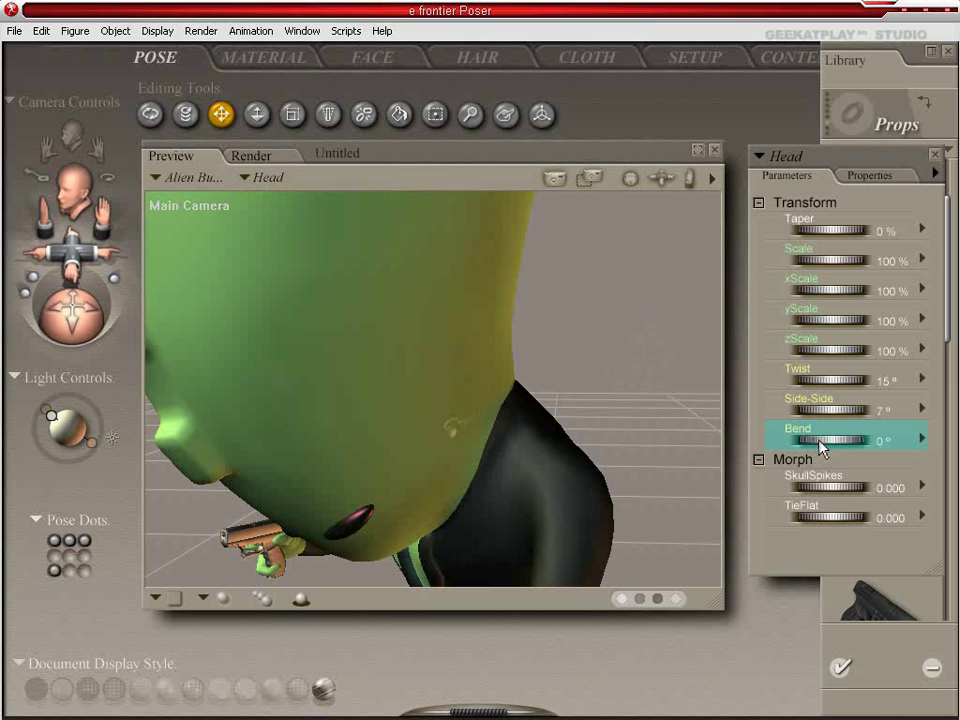
{"action": "key", "text": "ctrl+z"}
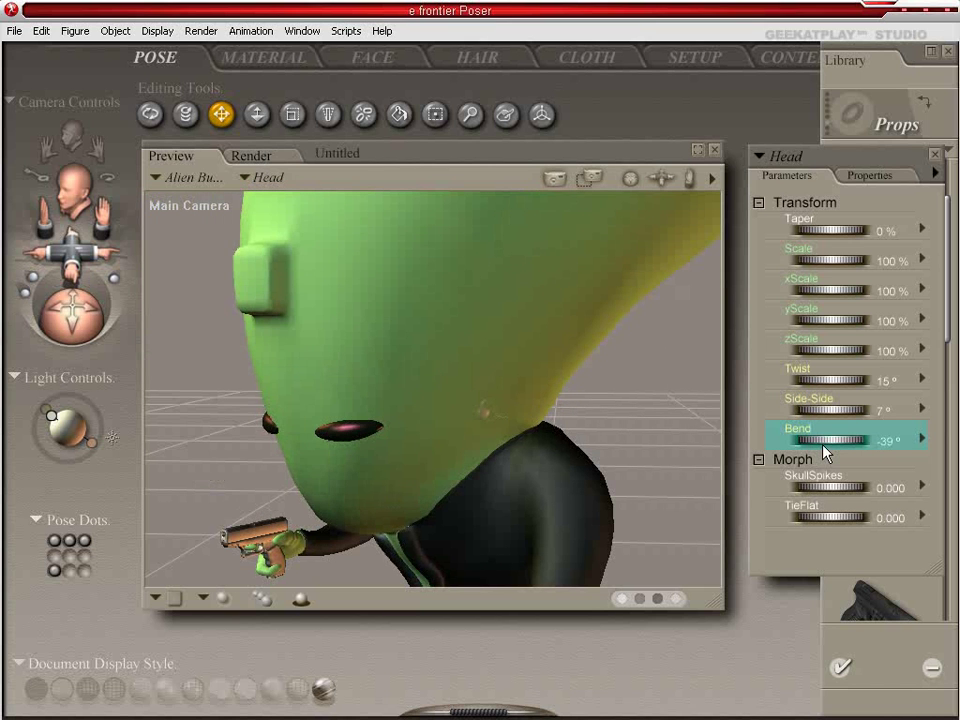
{"action": "key", "text": "ctrl+z"}
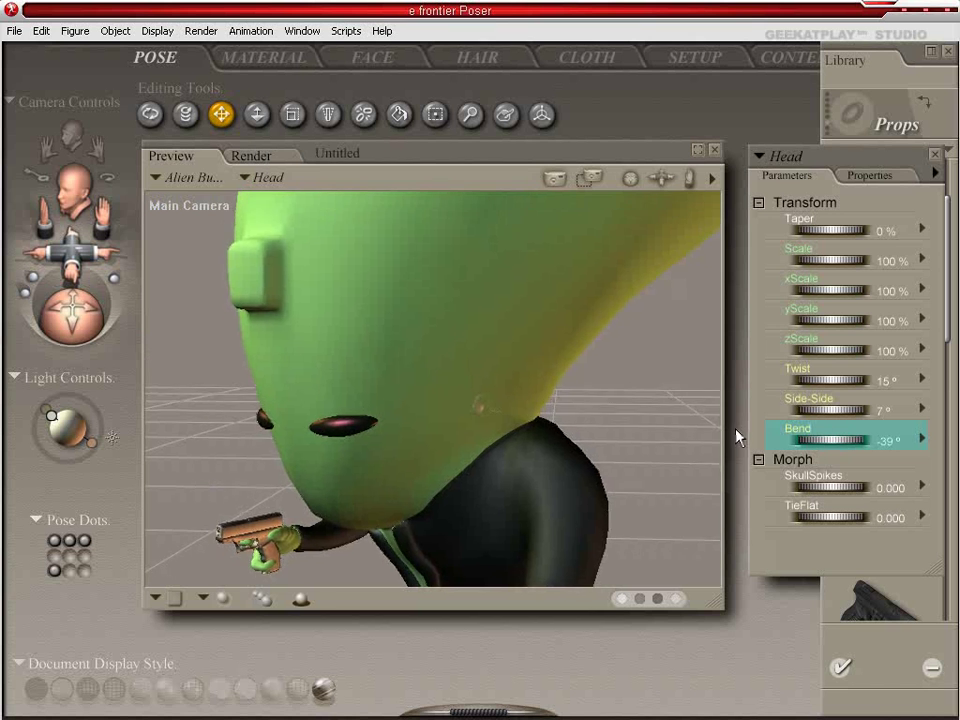
- Attach the Sunglasses prop from the Alien Business props library to the alien's head
{"action": "left_click_drag", "start_coordinate": [733, 430], "coordinate": [912, 24]}
{"action": "left_click", "coordinate": [870, 97]}
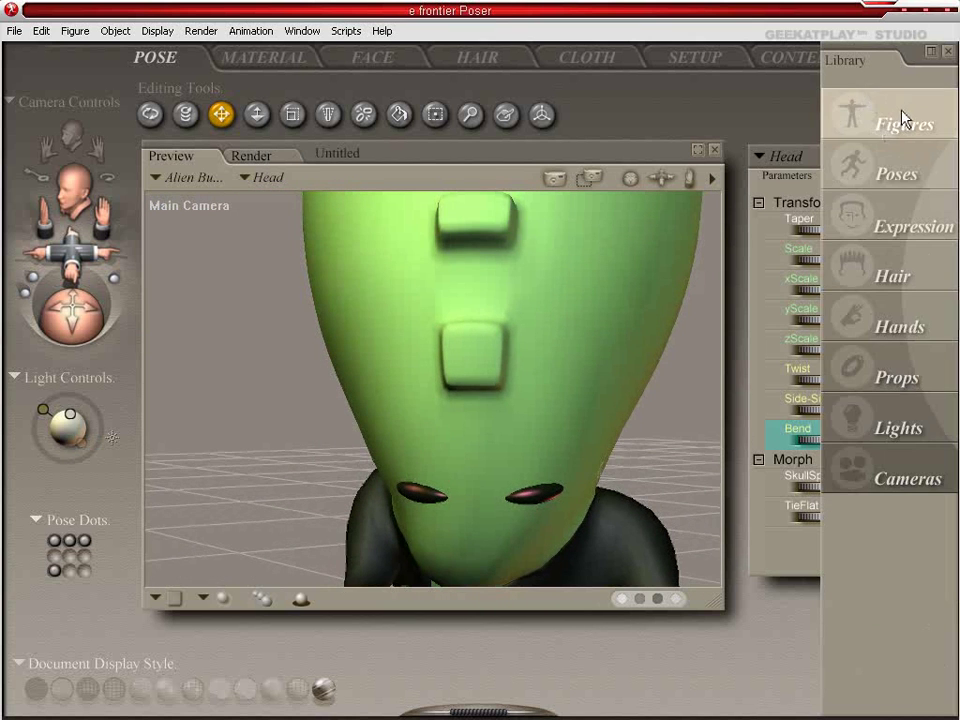
{"action": "left_click", "coordinate": [884, 374]}
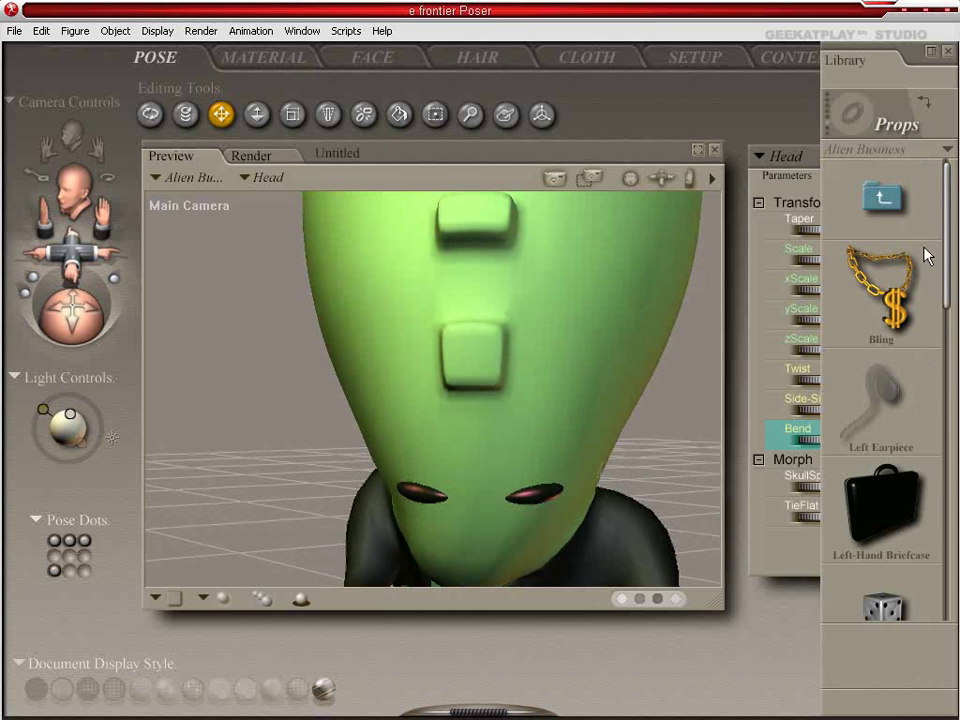
{"action": "left_click_drag", "start_coordinate": [945, 257], "coordinate": [908, 568]}
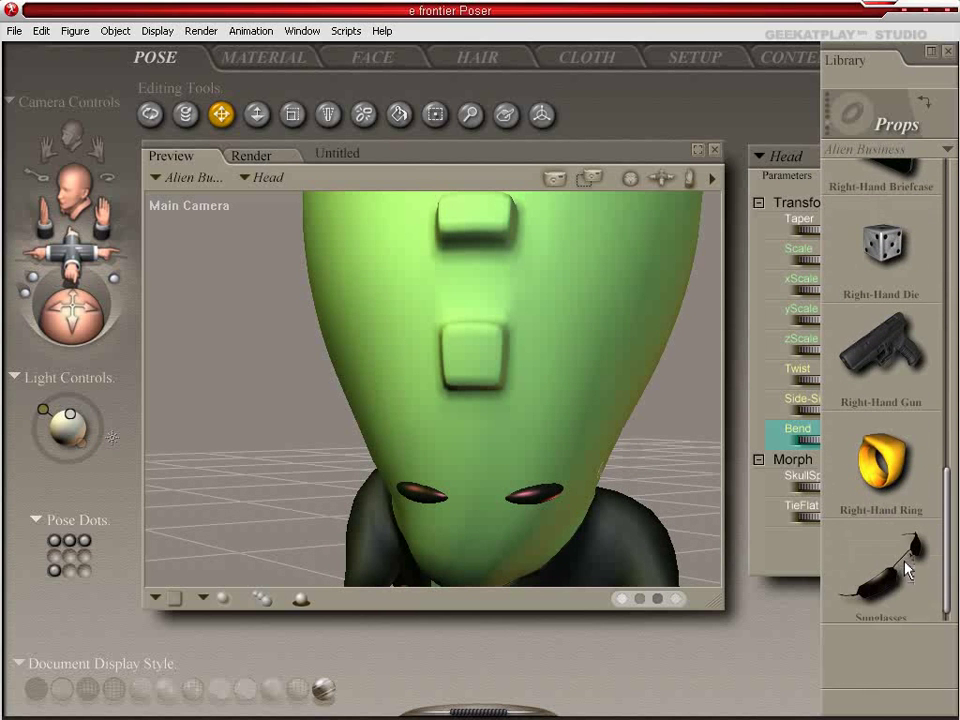
{"action": "double_click", "coordinate": [898, 560]}
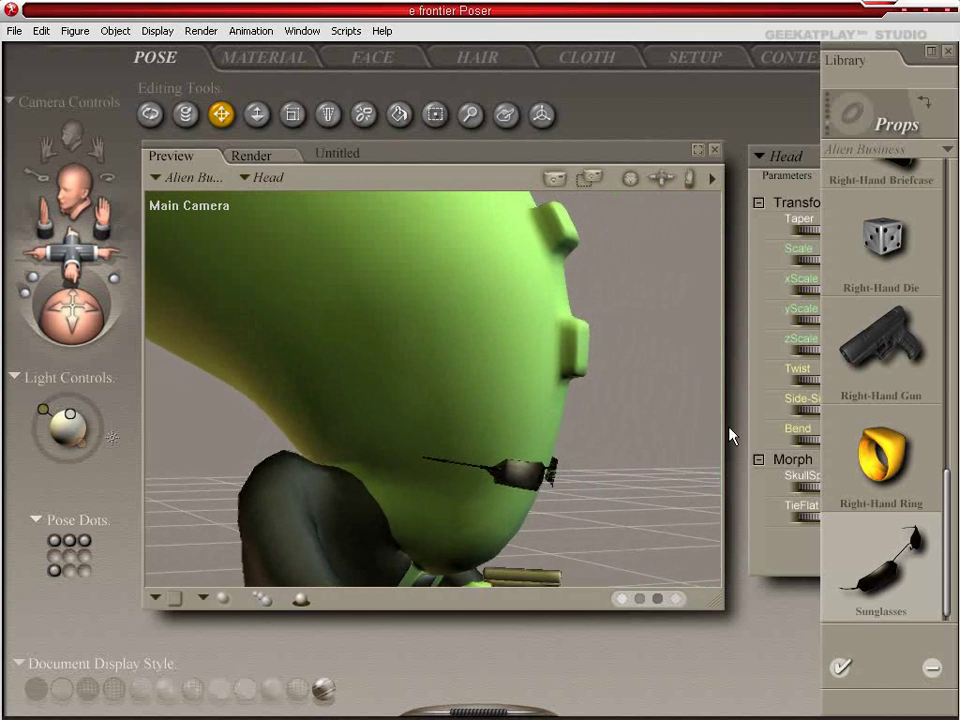
{"action": "mouse_move", "coordinate": [818, 441]}
{"action": "left_mouse_down"}
{"action": "mouse_move", "coordinate": [846, 441]}
{"action": "mouse_move", "coordinate": [804, 441]}
{"action": "mouse_move", "coordinate": [822, 441]}
{"action": "left_mouse_up"}
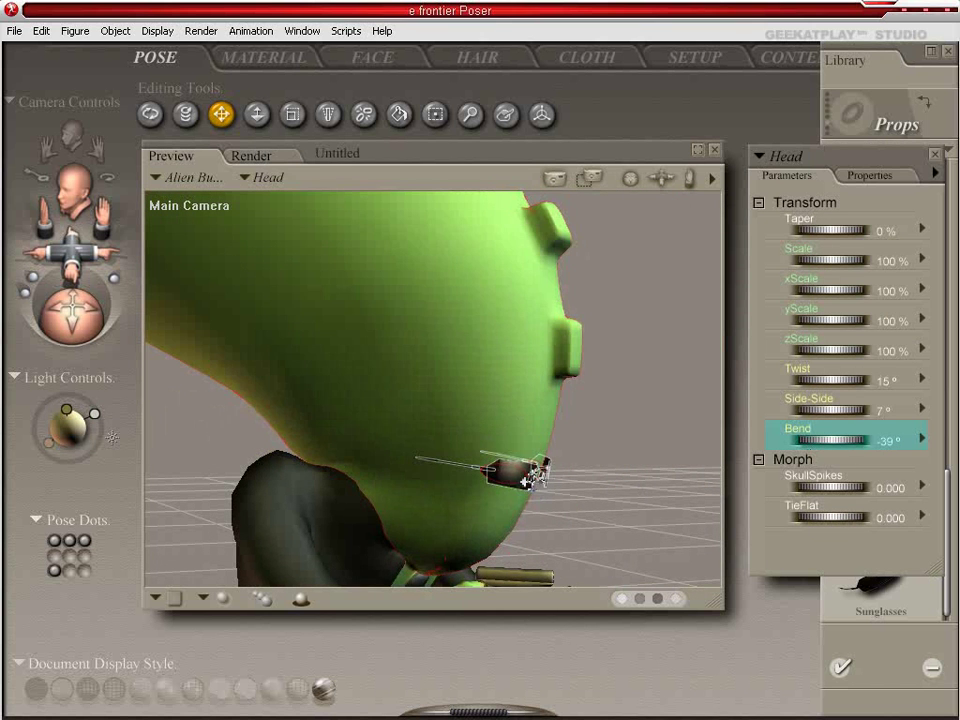
- Rotate the sunglasses to zRotate 17°, yRotate -26° and xRotate 21°, and lower them below the eyes to yTran -0.027
{"action": "left_click", "coordinate": [527, 474]}
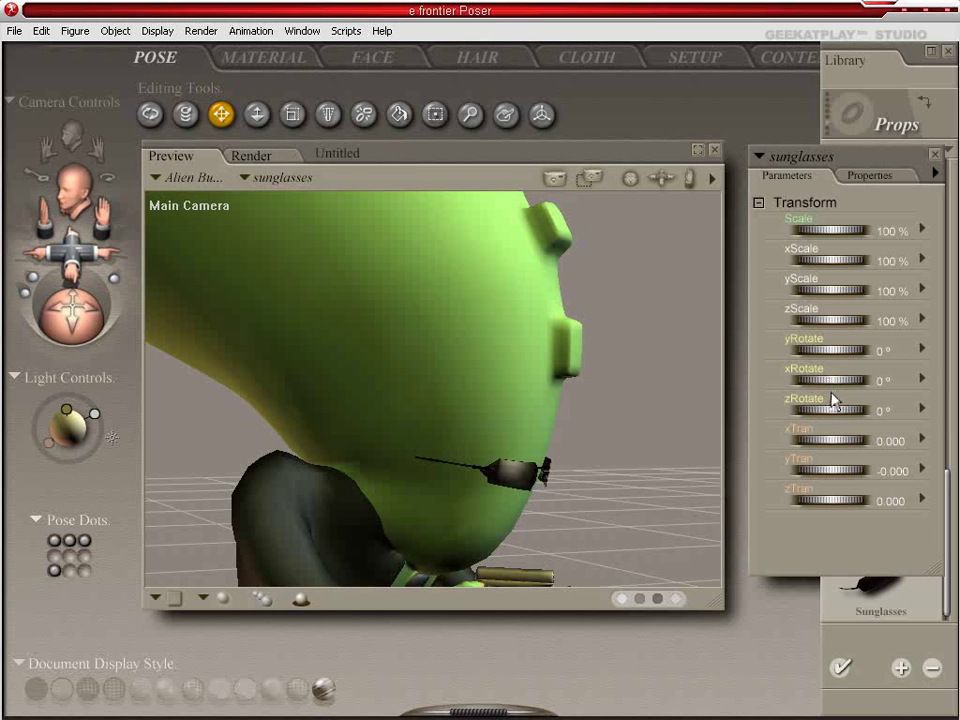
{"action": "left_click_drag", "start_coordinate": [832, 410], "coordinate": [835, 418]}
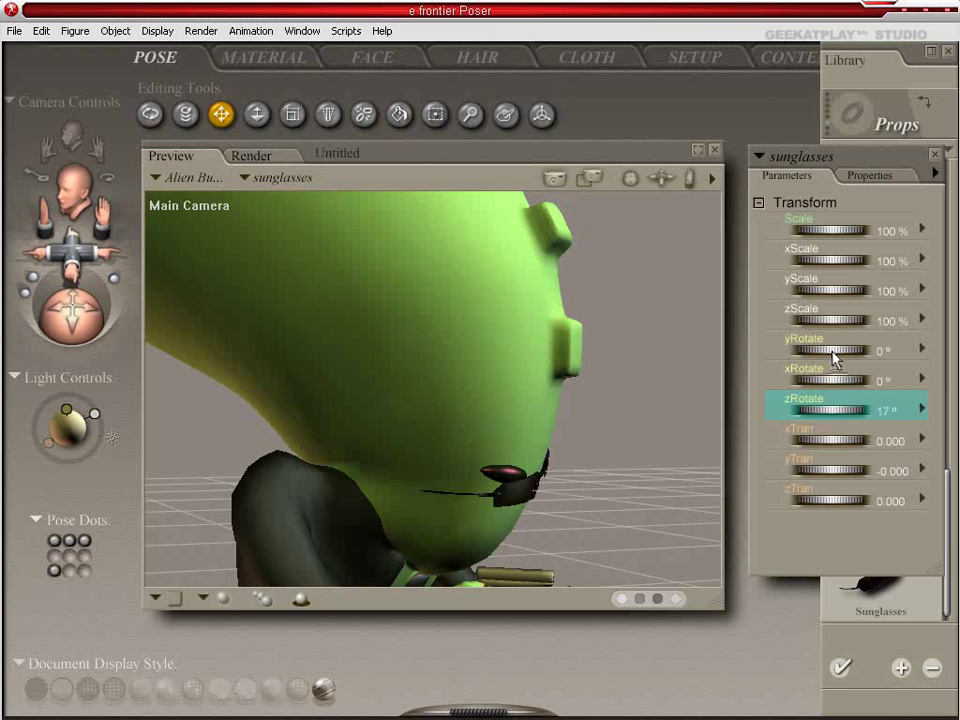
{"action": "left_click_drag", "start_coordinate": [836, 350], "coordinate": [828, 350]}
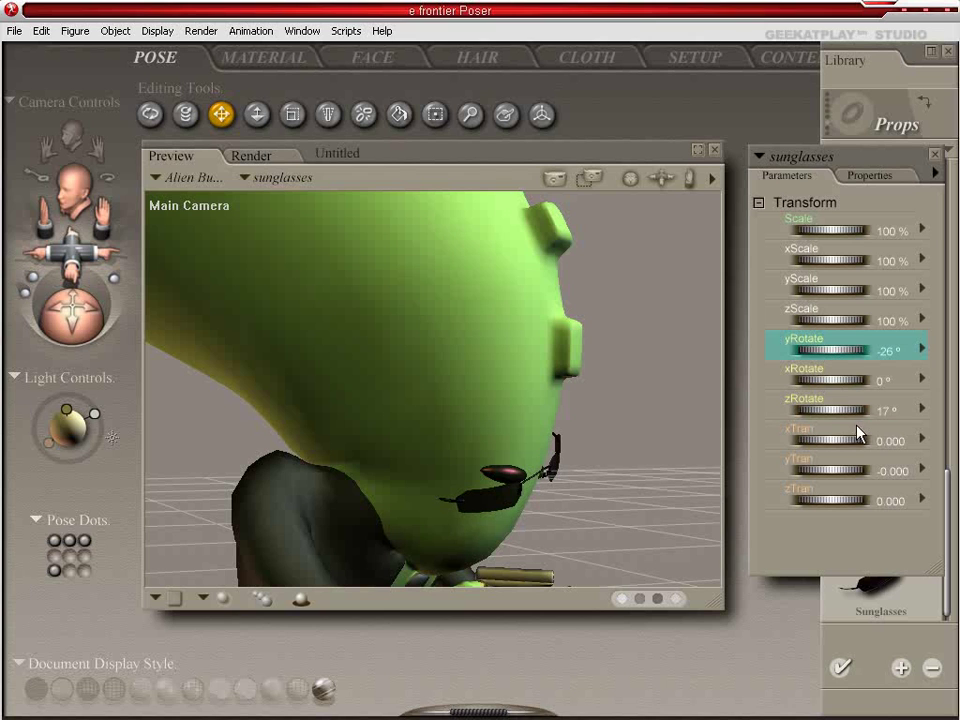
{"action": "left_click_drag", "start_coordinate": [836, 382], "coordinate": [850, 382]}
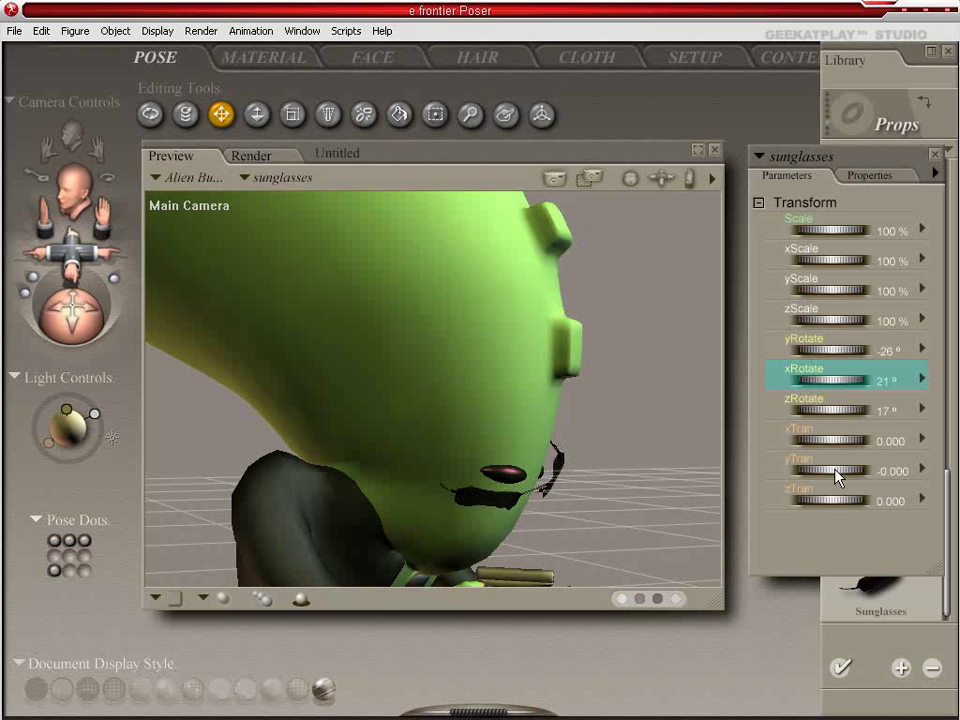
{"action": "mouse_move", "coordinate": [836, 470]}
{"action": "left_mouse_down"}
{"action": "mouse_move", "coordinate": [844, 470]}
{"action": "mouse_move", "coordinate": [833, 470]}
{"action": "left_mouse_up"}
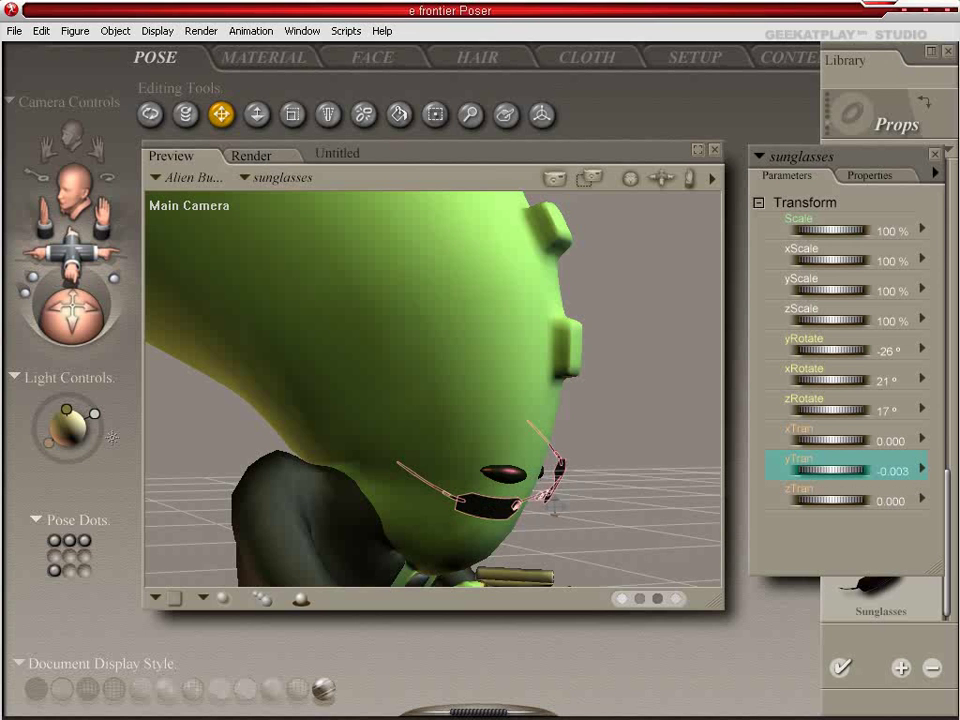
{"action": "left_click_drag", "start_coordinate": [553, 505], "coordinate": [590, 545]}
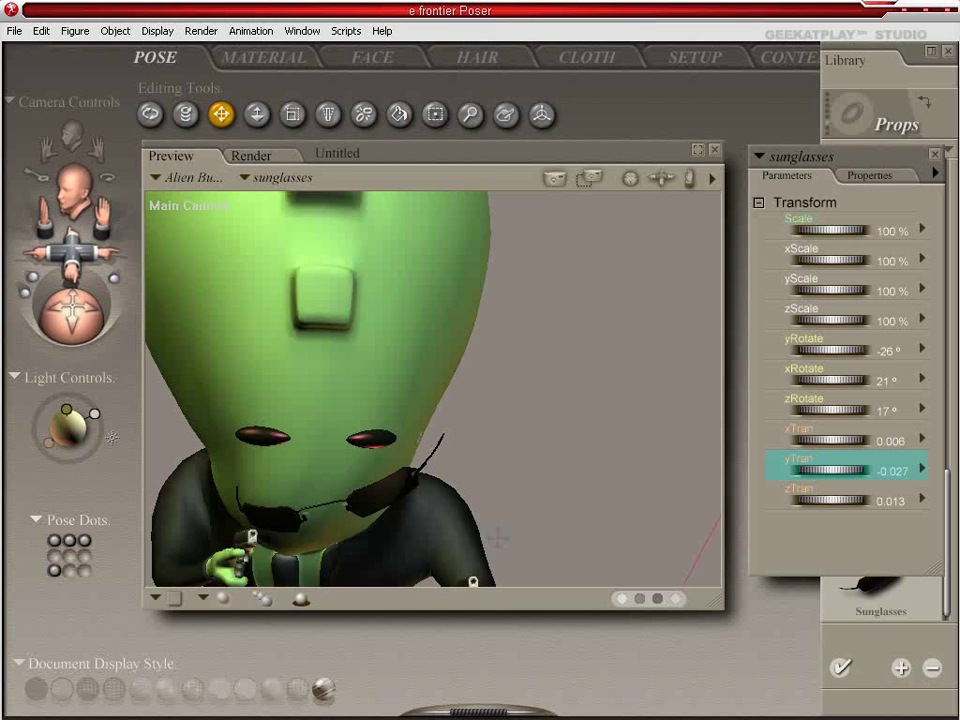
- Delete the gun p99_handGun_1 from the alien's right hand
{"action": "middle_click_drag", "start_coordinate": [497, 538], "coordinate": [392, 527]}
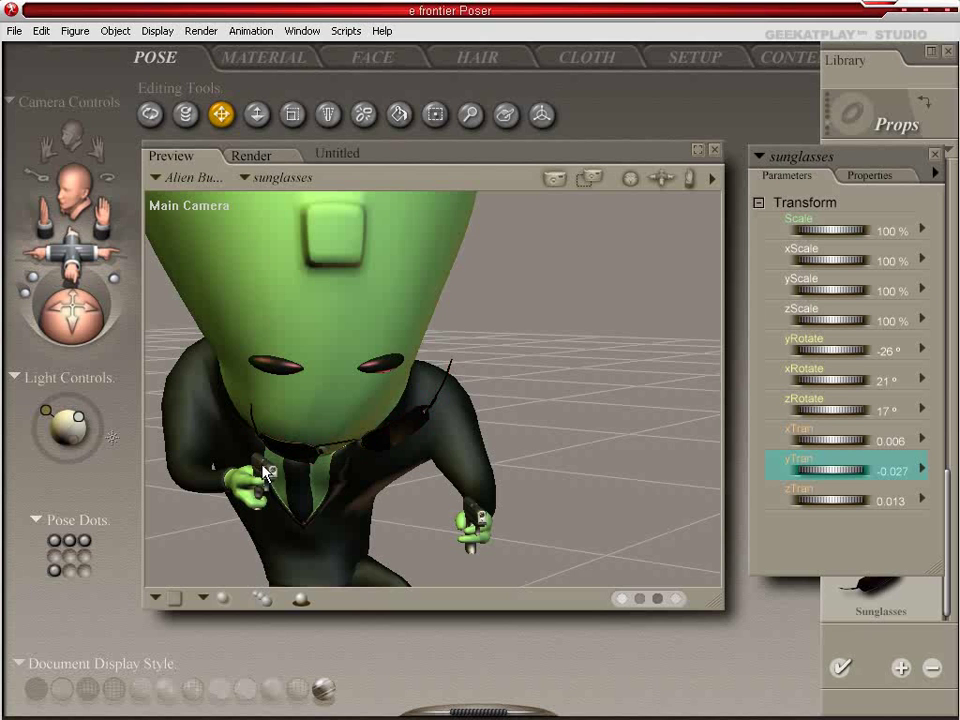
{"action": "right_click", "coordinate": [263, 467]}
{"action": "mouse_move", "coordinate": [310, 474]}
{"action": "left_click", "coordinate": [425, 507]}
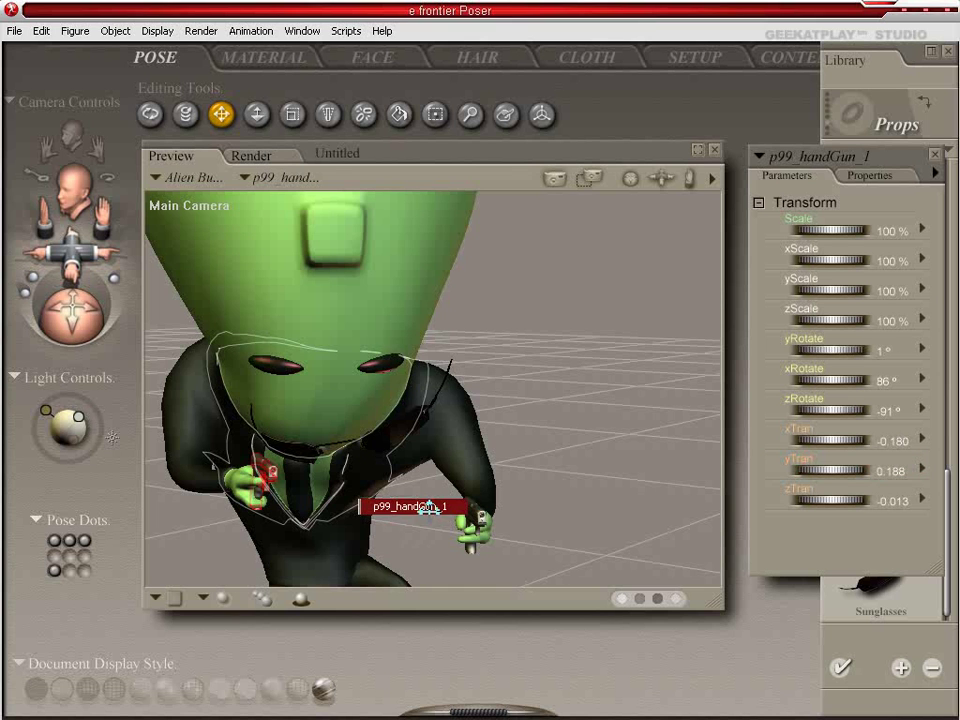
{"action": "key", "text": "Delete"}
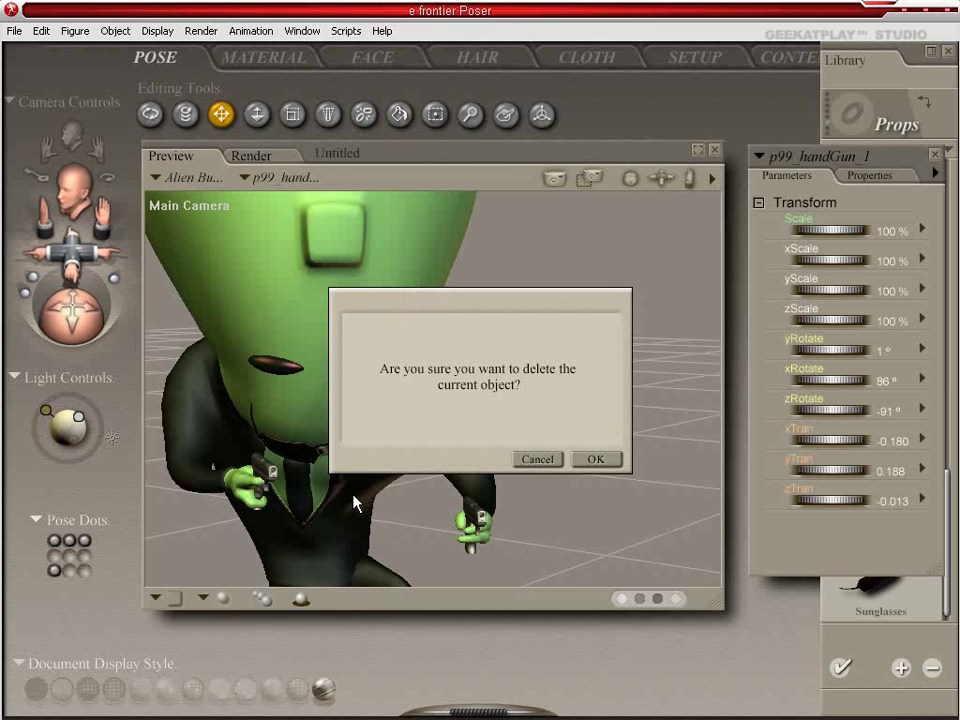
{"action": "left_click", "coordinate": [597, 460]}
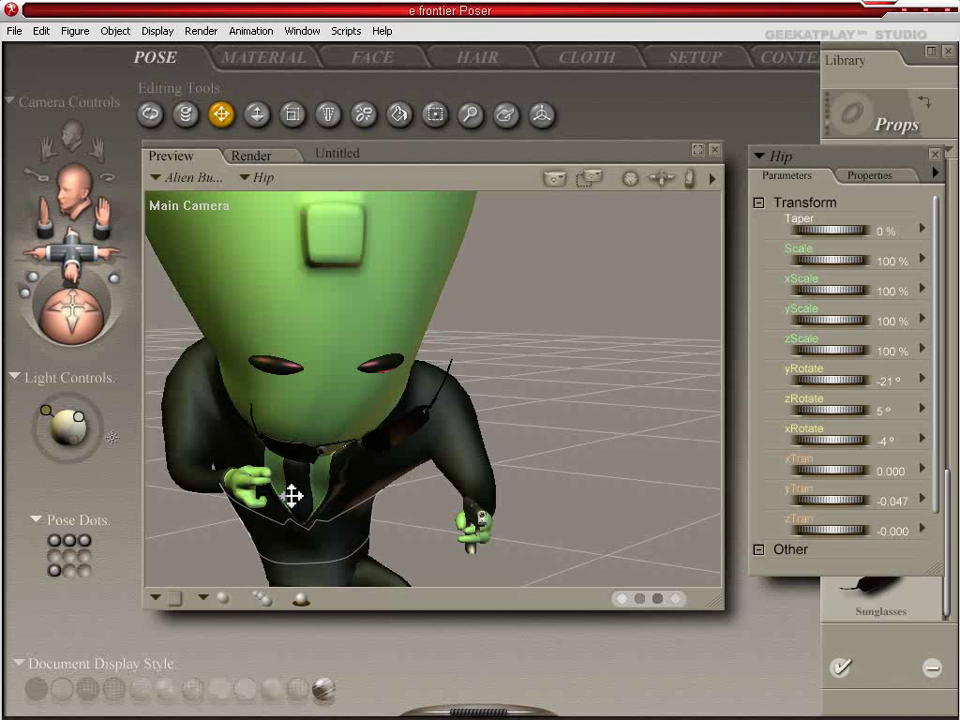
{"action": "right_click", "coordinate": [475, 527]}
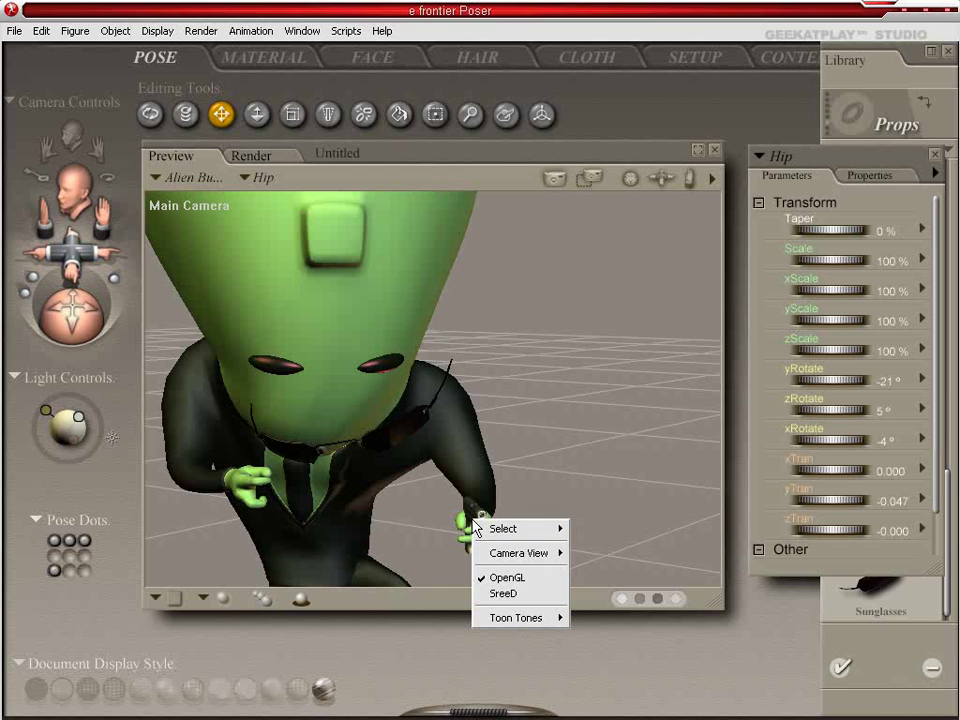
{"action": "mouse_move", "coordinate": [505, 535]}
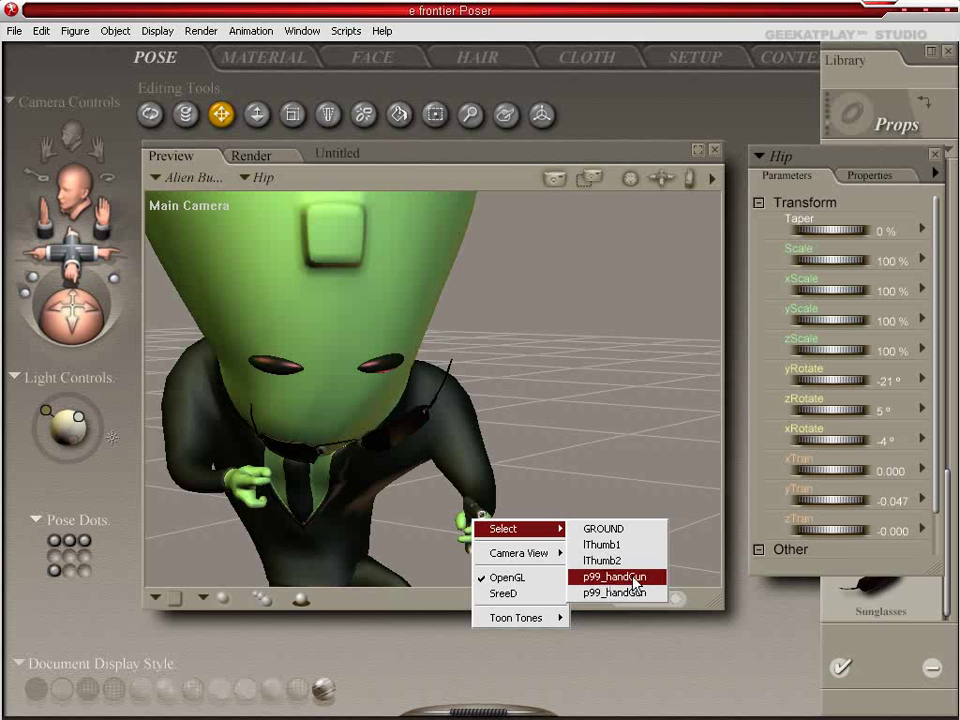
{"action": "left_click", "coordinate": [566, 12]}
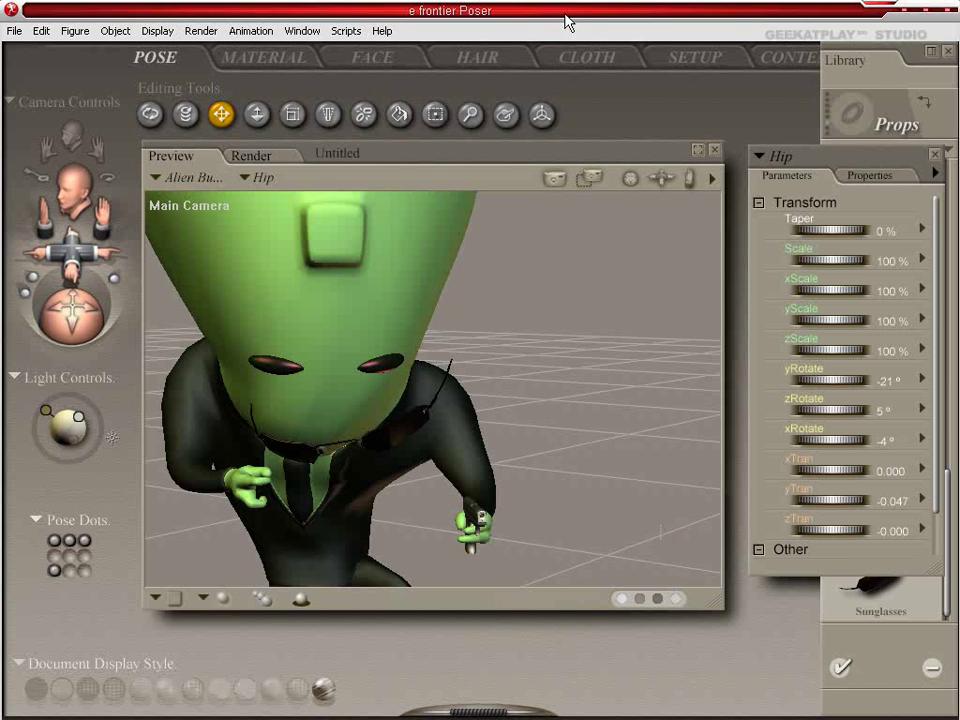
- Select the sunglasses and realign them to yRotate 6°, xRotate 16° and zRotate 15°
{"action": "middle_click_drag", "start_coordinate": [455, 447], "coordinate": [571, 464]}
{"action": "left_click_drag", "start_coordinate": [570, 466], "coordinate": [589, 448]}
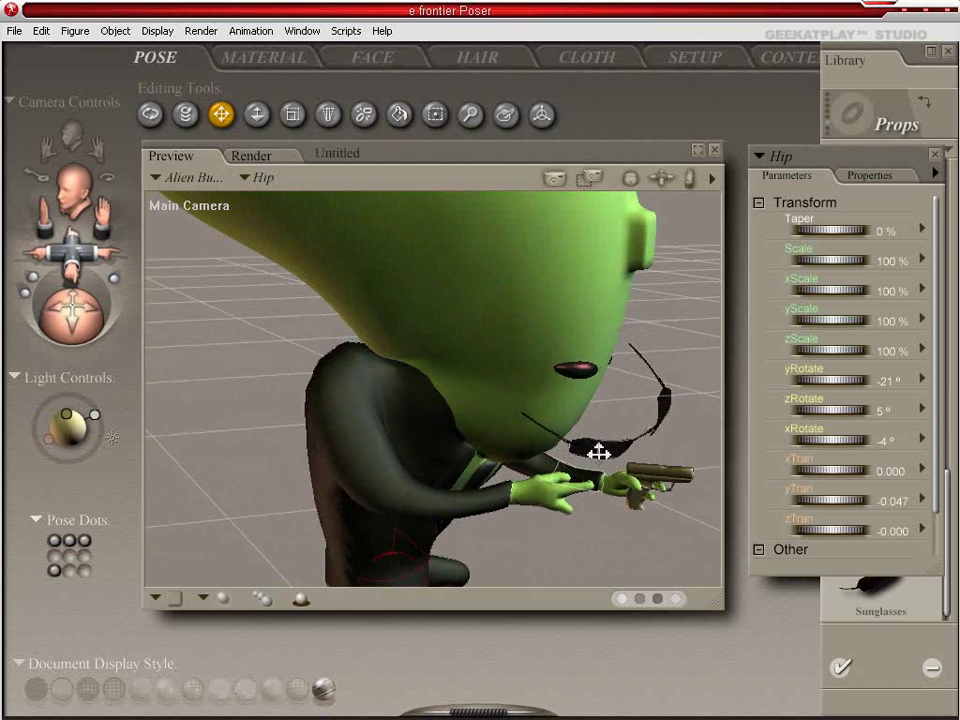
{"action": "left_click", "coordinate": [610, 452]}
{"action": "left_click", "coordinate": [606, 448]}
{"action": "middle_click_drag", "start_coordinate": [682, 441], "coordinate": [692, 446]}
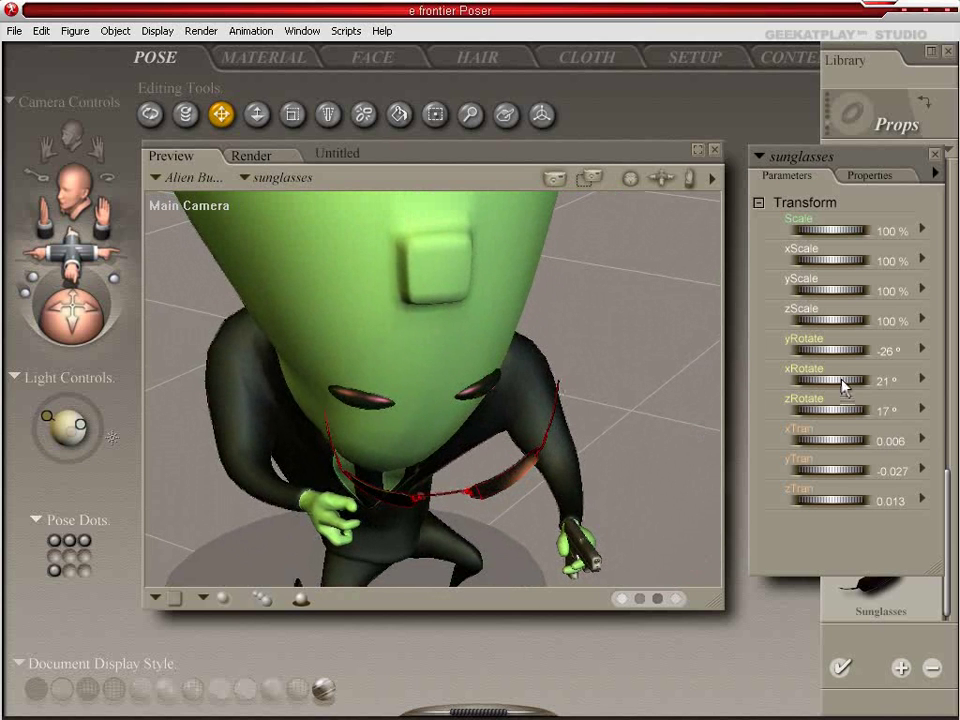
{"action": "mouse_move", "coordinate": [842, 350]}
{"action": "left_mouse_down"}
{"action": "mouse_move", "coordinate": [900, 350]}
{"action": "mouse_move", "coordinate": [842, 360]}
{"action": "left_mouse_up"}
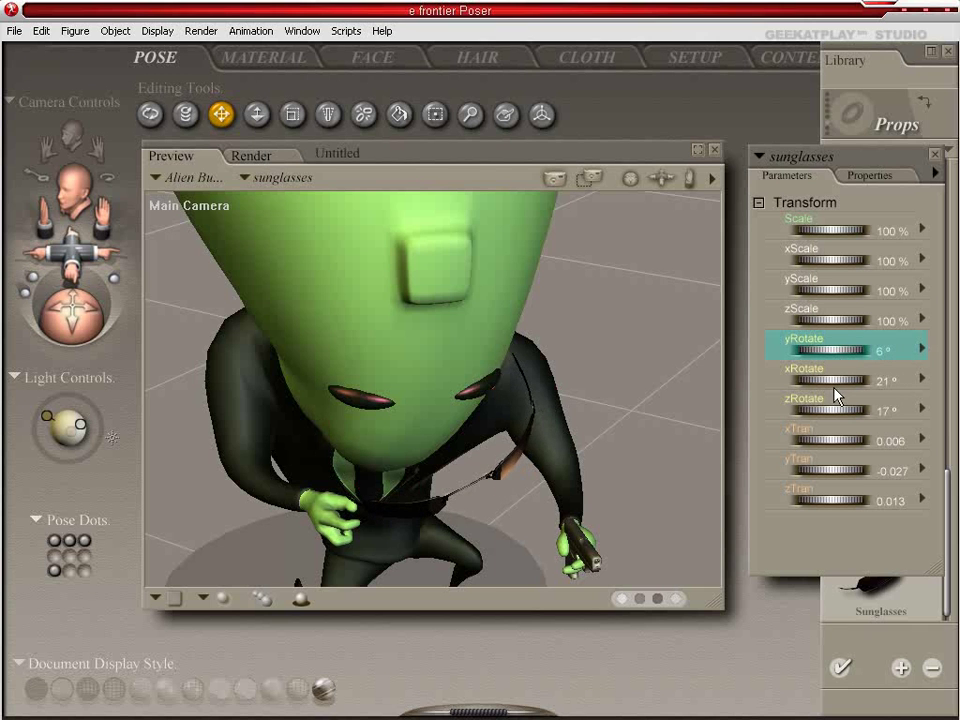
{"action": "key", "text": "ctrl+m"}
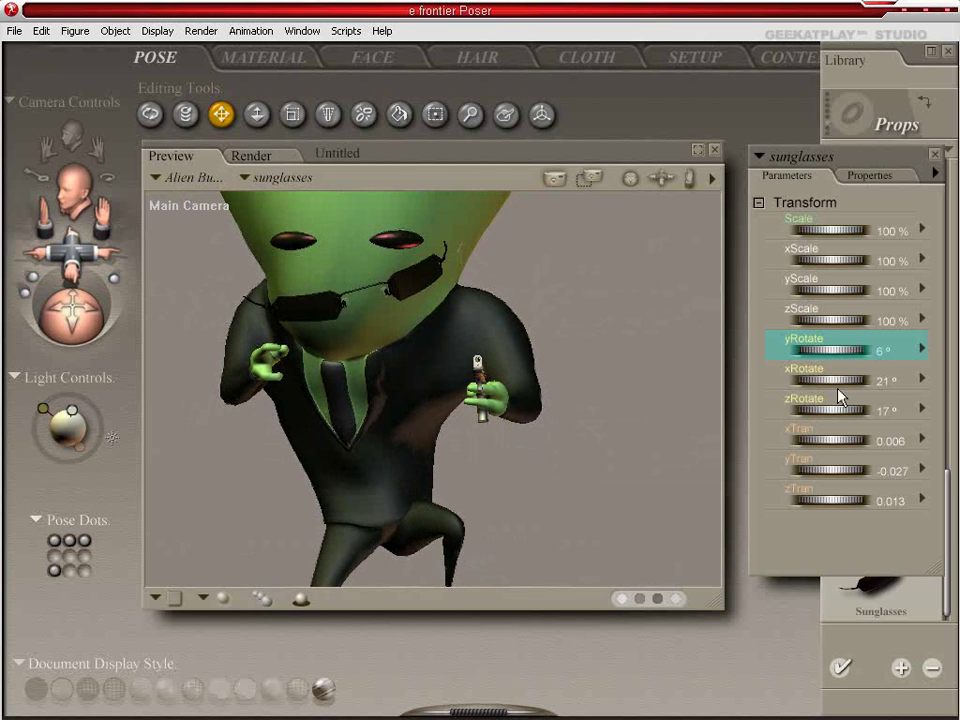
{"action": "left_click_drag", "start_coordinate": [830, 380], "coordinate": [848, 416]}
{"action": "left_click_drag", "start_coordinate": [648, 406], "coordinate": [504, 360], "text": "alt"}
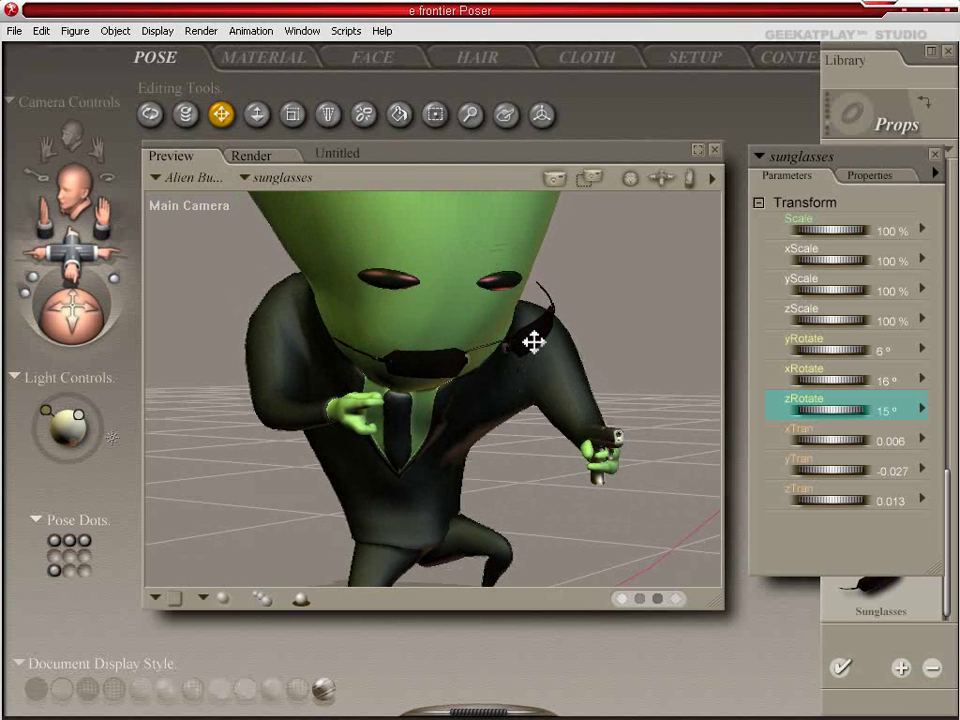
- Raise the sunglasses on the alien's face to yTran -0.015 and zTran 0.015
{"action": "left_click", "coordinate": [531, 339]}
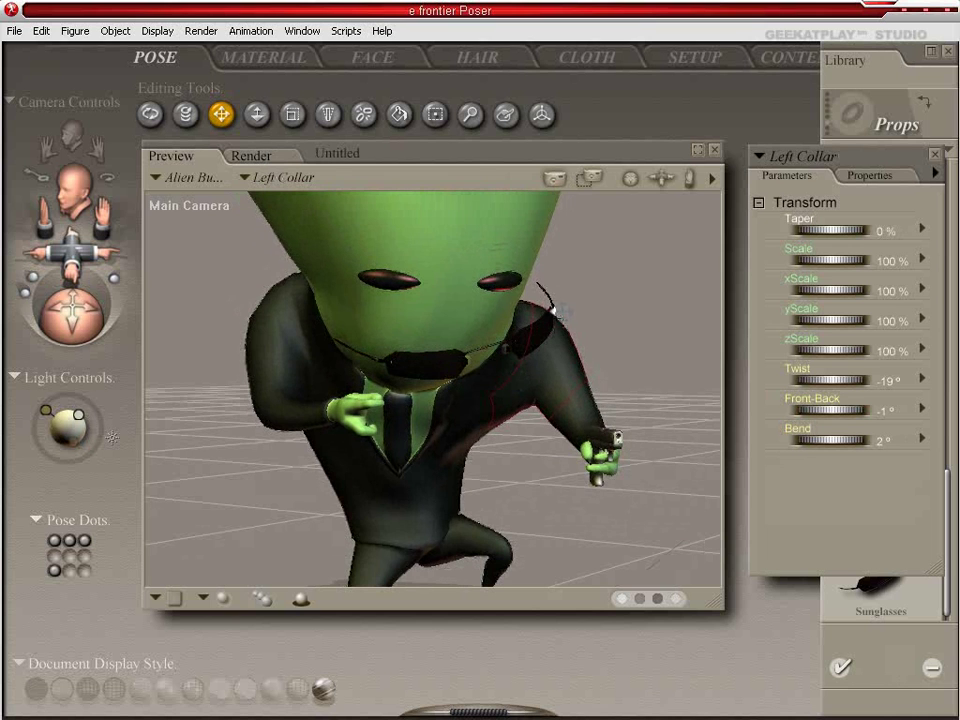
{"action": "left_click_drag", "start_coordinate": [399, 405], "coordinate": [462, 367]}
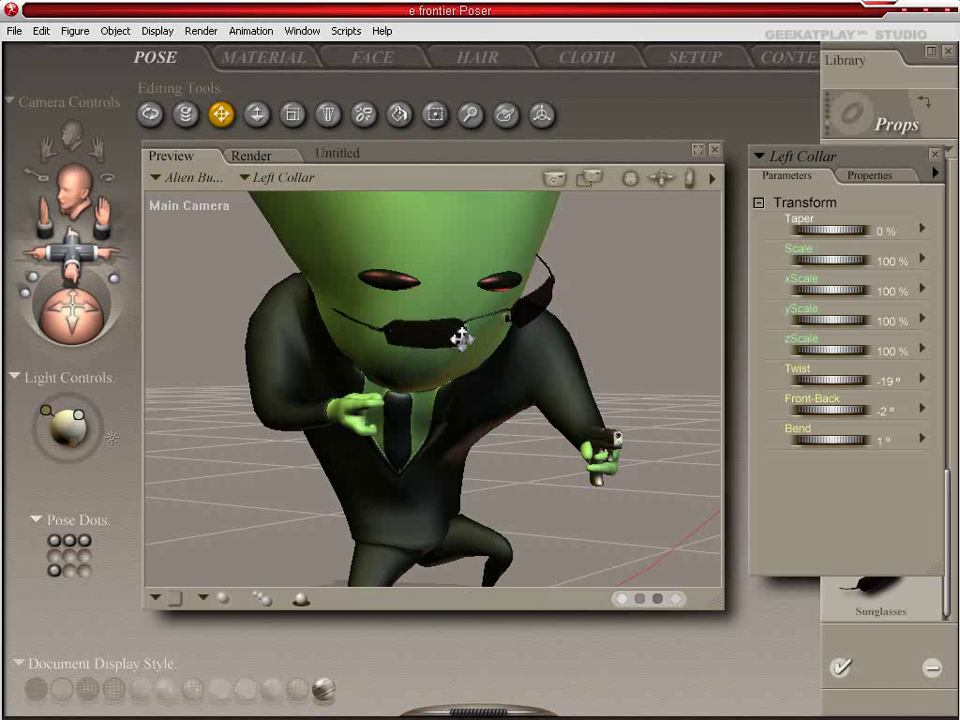
{"action": "left_click", "coordinate": [461, 340]}
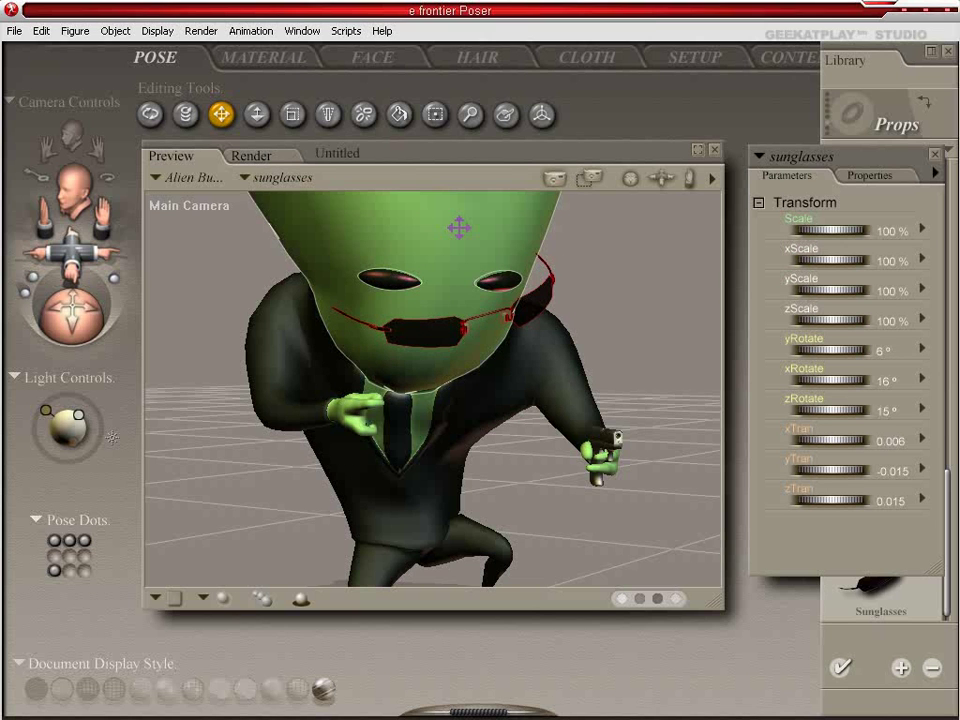
- Try tilting the right hand to 46° Side-Side with a -6° Bend, and reset its Side-Side to 0°
{"action": "left_click", "coordinate": [355, 418]}
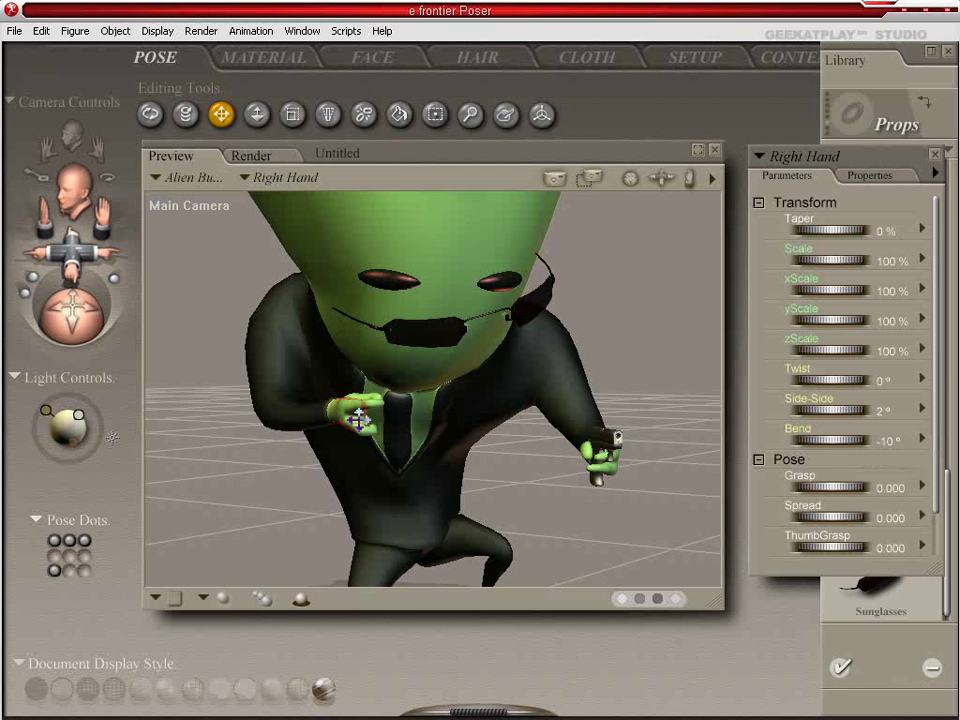
{"action": "left_click_drag", "start_coordinate": [357, 418], "coordinate": [375, 340]}
{"action": "middle_click_drag", "start_coordinate": [385, 342], "coordinate": [612, 445]}
{"action": "left_click_drag", "start_coordinate": [553, 452], "coordinate": [568, 454]}
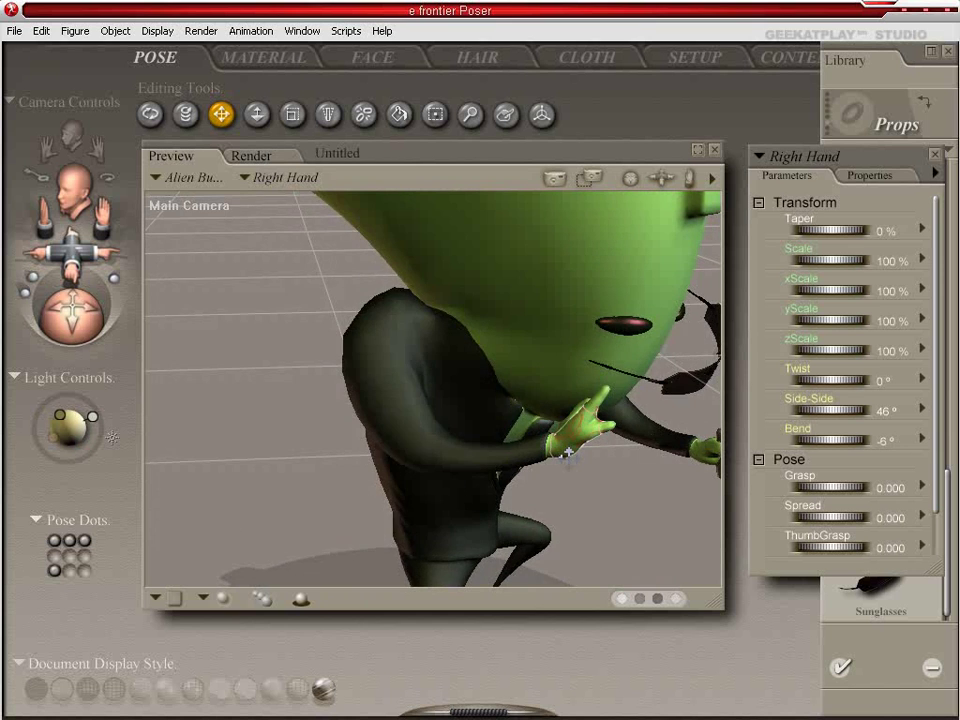
{"action": "middle_click_drag", "start_coordinate": [568, 454], "coordinate": [567, 461]}
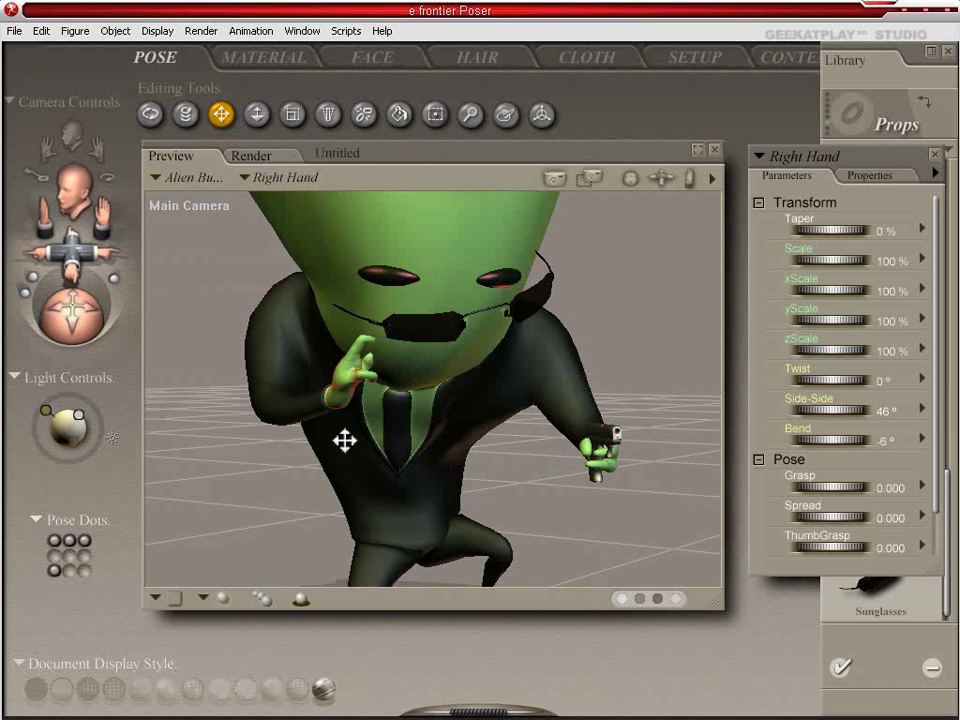
{"action": "key", "text": "ctrl+z"}
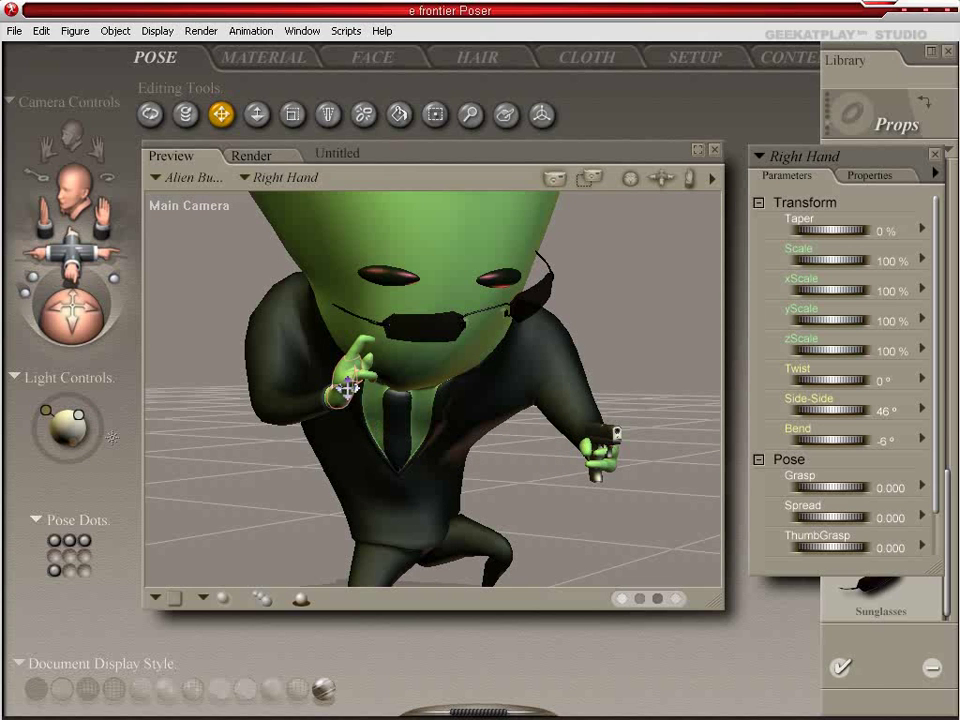
{"action": "left_click", "coordinate": [835, 412], "text": "alt"}
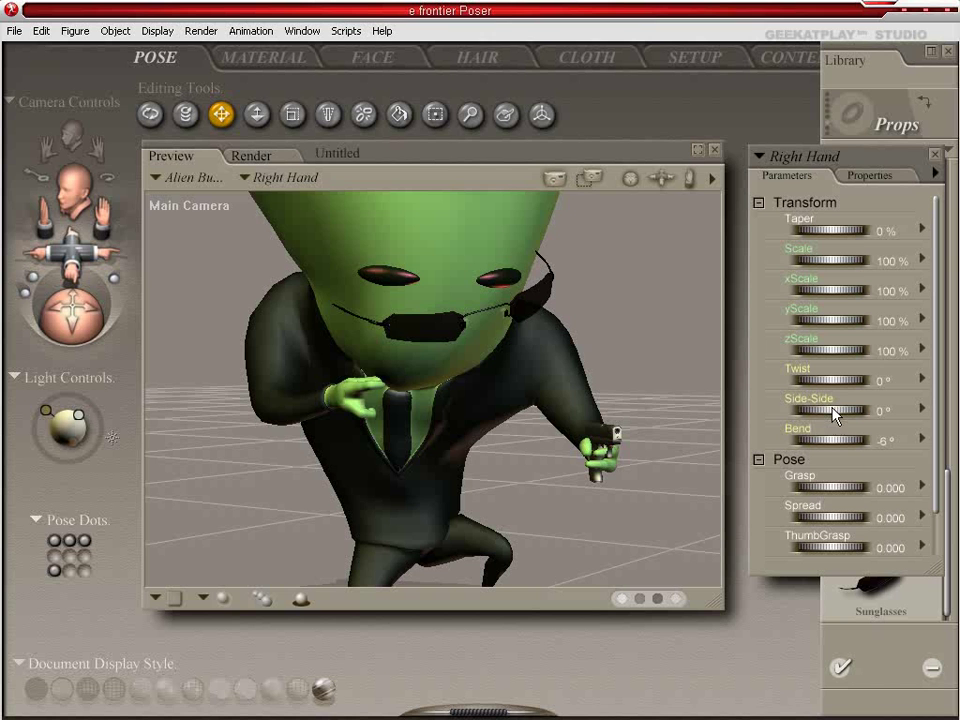
- Pose the right forearm to Twist -31°, Side-Side -12° and Bend 47° so the hand reaches the sunglasses' temple
{"action": "left_click_drag", "start_coordinate": [491, 476], "coordinate": [511, 434]}
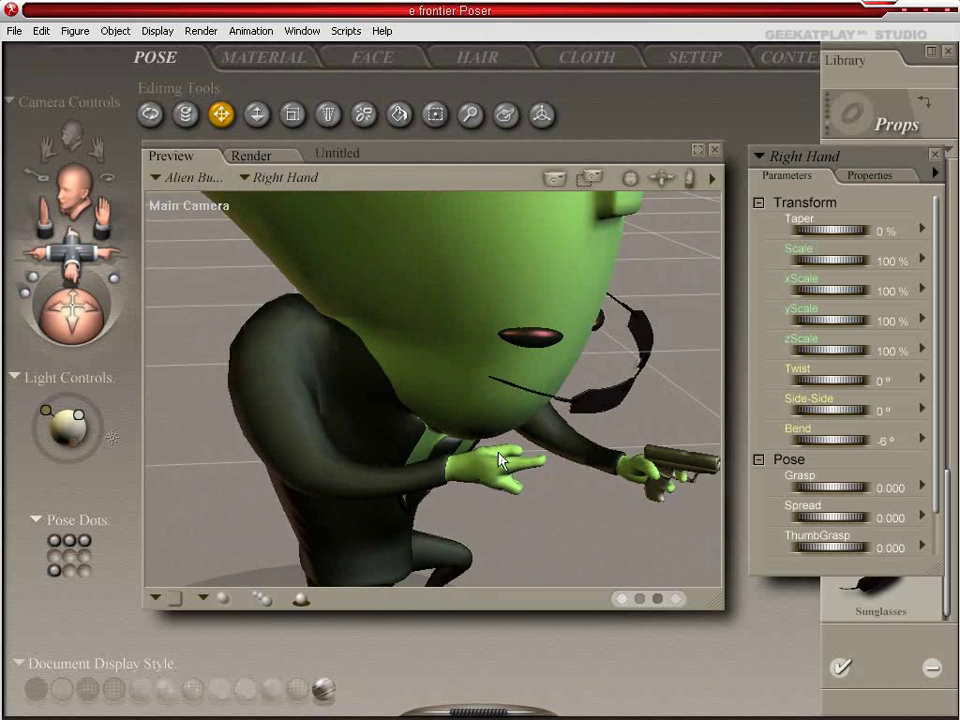
{"action": "left_click_drag", "start_coordinate": [437, 481], "coordinate": [333, 452]}
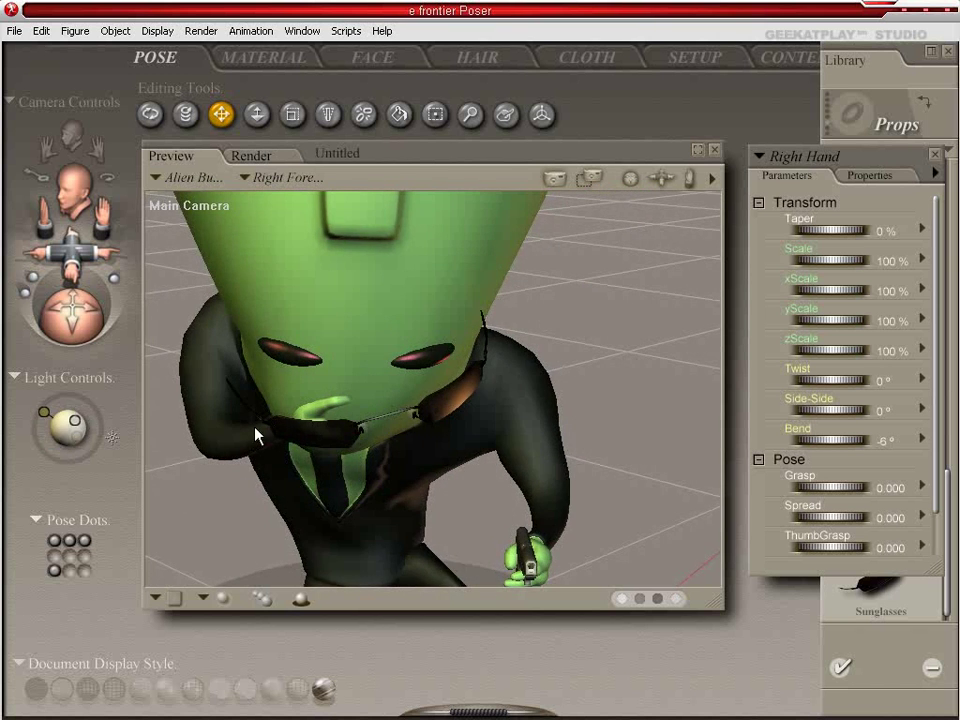
{"action": "left_click", "coordinate": [291, 474]}
{"action": "left_click_drag", "start_coordinate": [276, 442], "coordinate": [177, 459]}
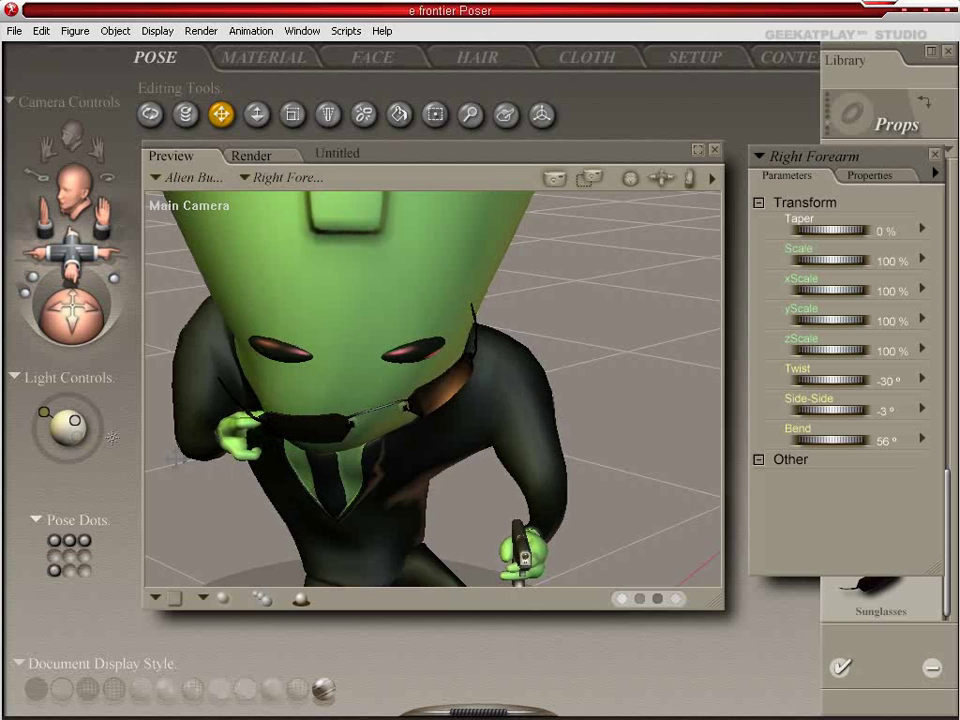
{"action": "left_click_drag", "start_coordinate": [508, 425], "coordinate": [775, 441], "text": "alt"}
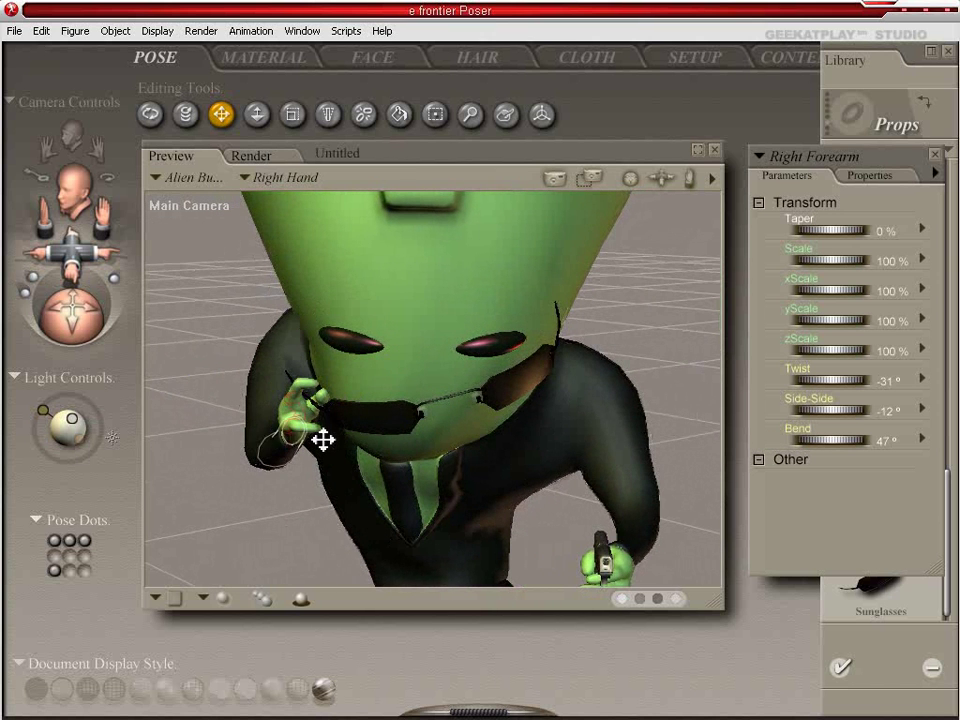
- Curl the right hand around the sunglasses' temple with Grasp 13.225, Spread -16 and ThumbGrasp -7.419
{"action": "left_click", "coordinate": [320, 439]}
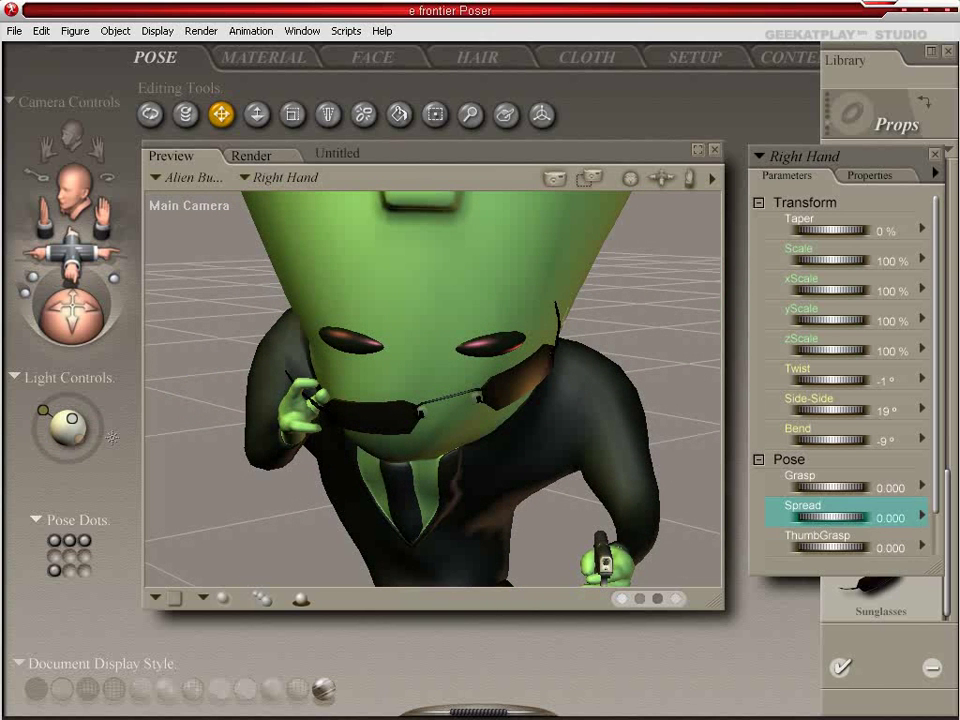
{"action": "left_click_drag", "start_coordinate": [830, 517], "coordinate": [866, 488]}
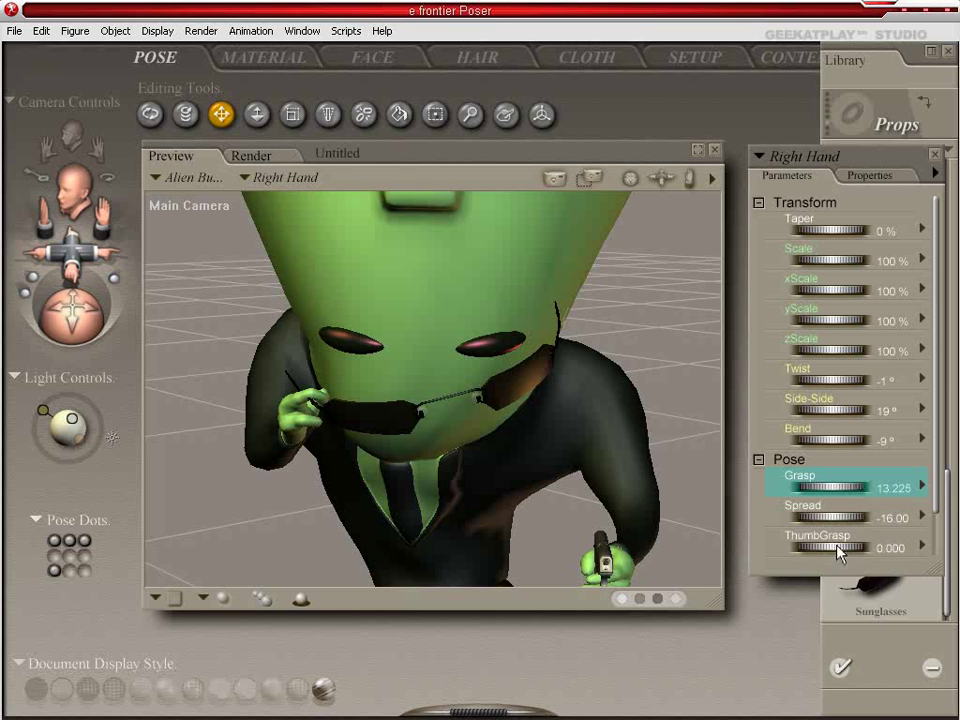
{"action": "left_click_drag", "start_coordinate": [836, 548], "coordinate": [780, 548]}
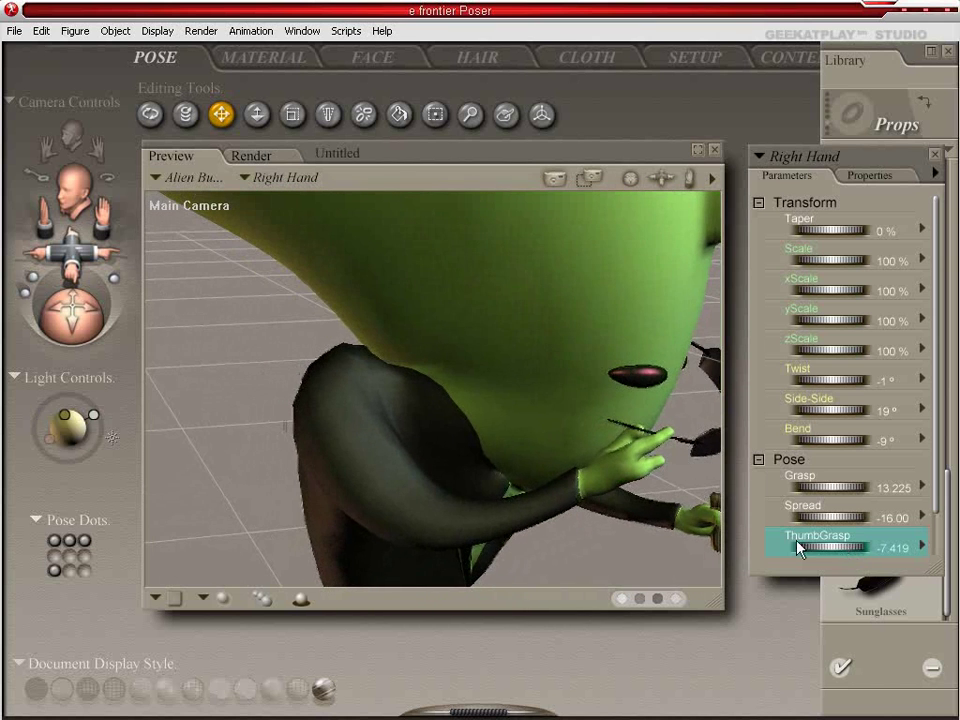
- Refine the right hand's grip with rThumb3 Bend at 28°, rThumb2 Side-Side at -18° and rIndex2 Bend at 31°
{"action": "left_click", "coordinate": [645, 440]}
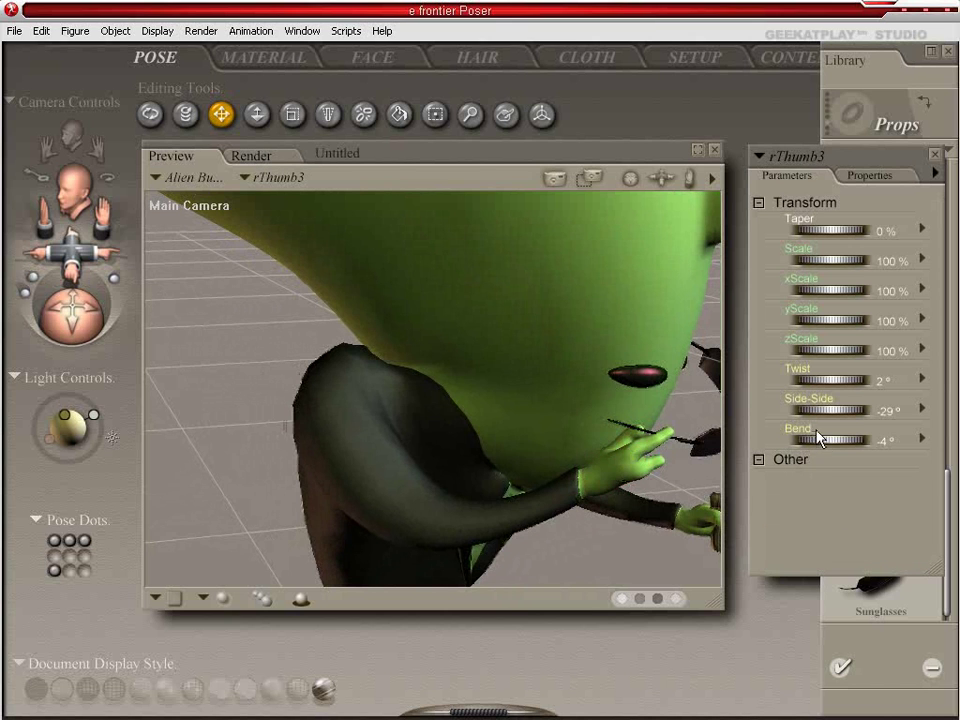
{"action": "left_click_drag", "start_coordinate": [843, 440], "coordinate": [895, 440]}
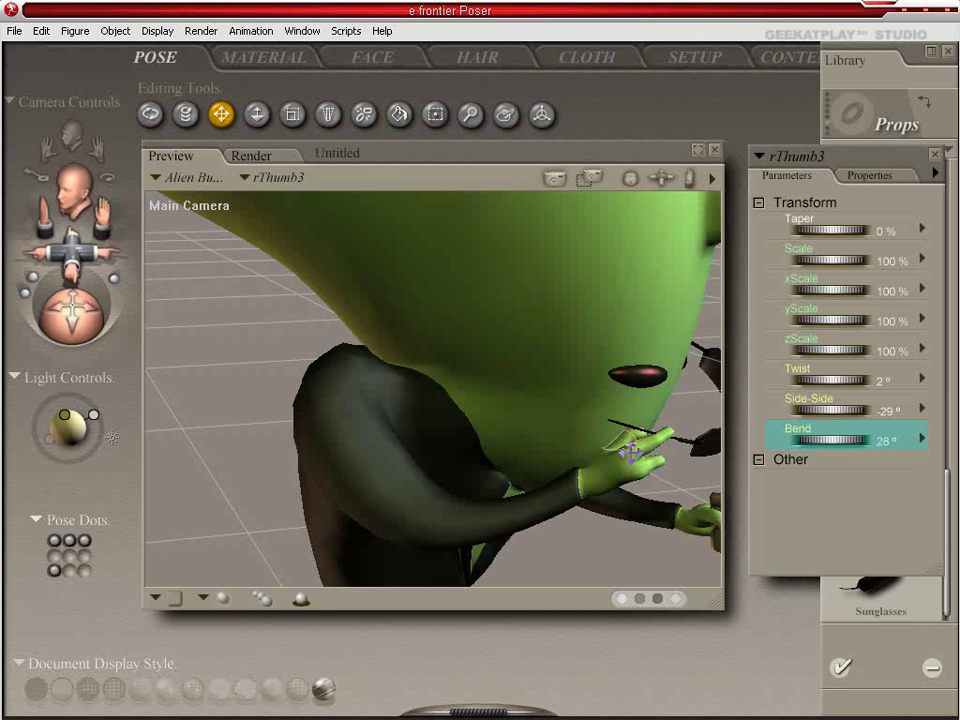
{"action": "left_click", "coordinate": [634, 452]}
{"action": "left_click_drag", "start_coordinate": [831, 410], "coordinate": [816, 410]}
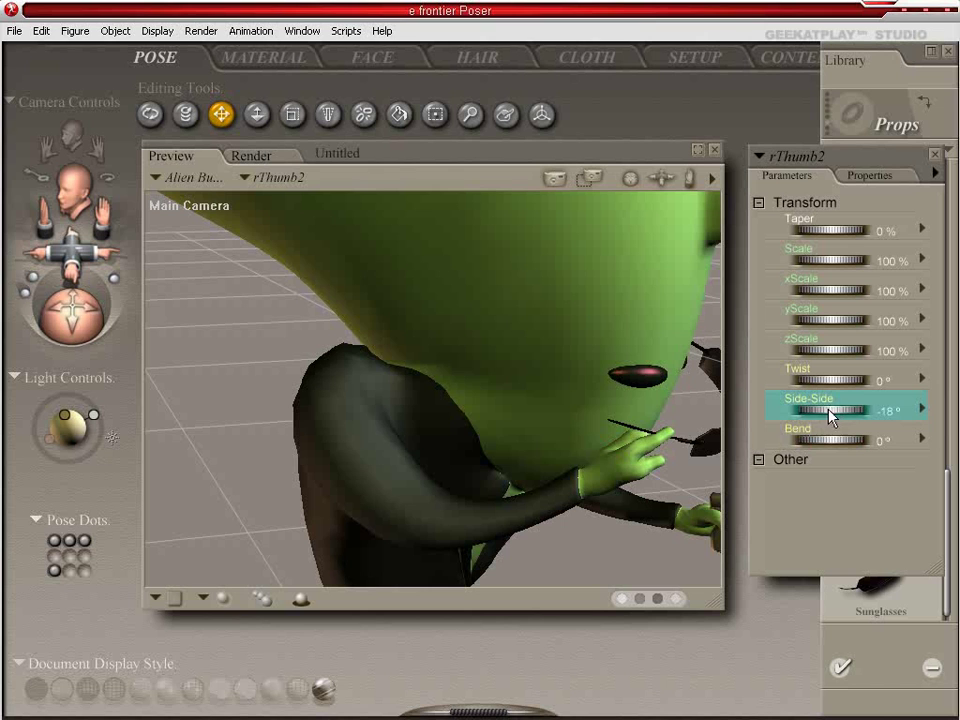
{"action": "left_click", "coordinate": [673, 438]}
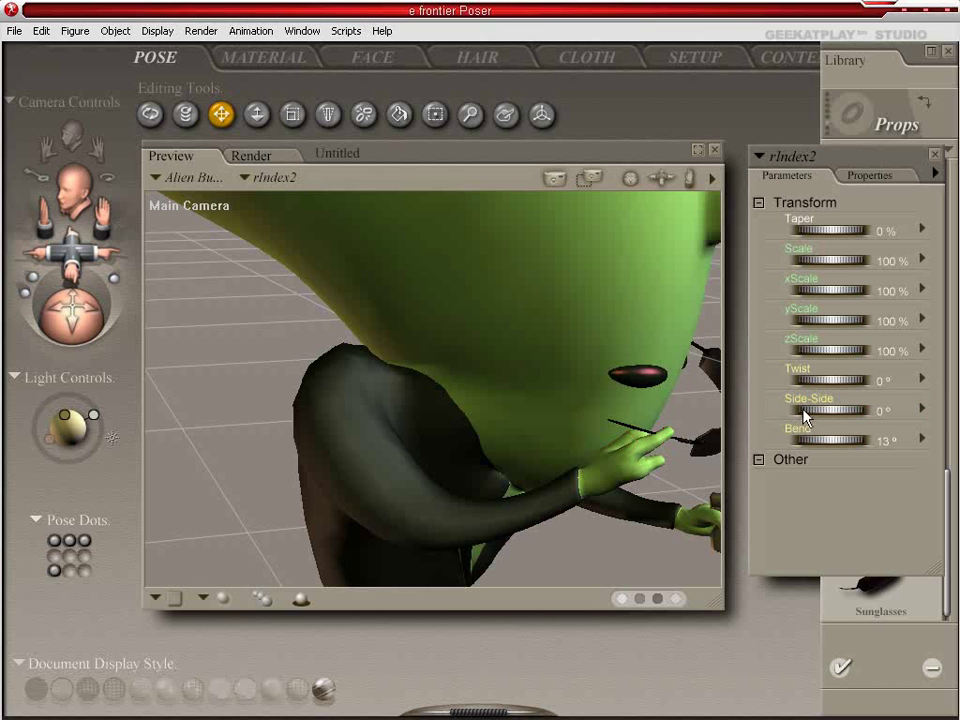
{"action": "left_click_drag", "start_coordinate": [826, 440], "coordinate": [829, 440]}
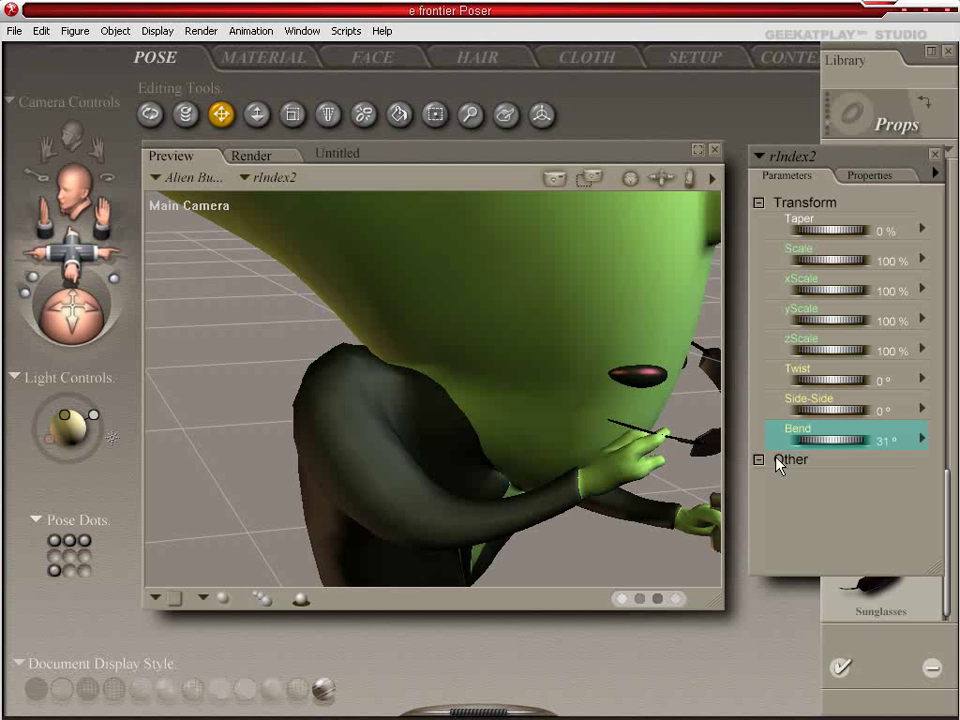
- Fit the sunglasses to the fingers by setting their zRotate to 18° and xTran to 0.011
{"action": "left_click_drag", "start_coordinate": [704, 468], "coordinate": [371, 474]}
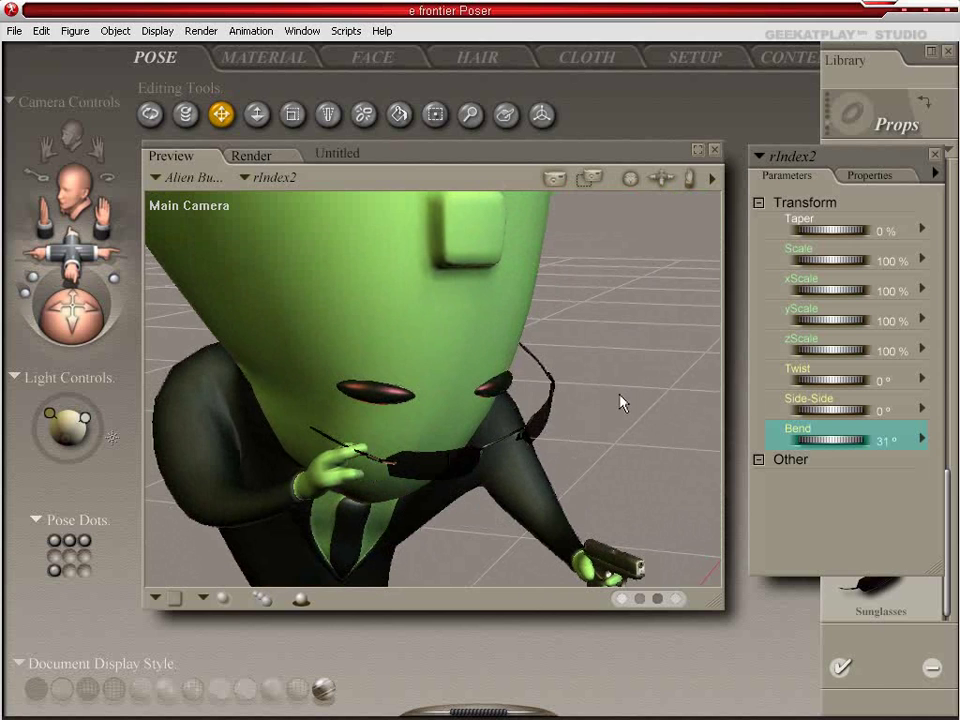
{"action": "left_click_drag", "start_coordinate": [543, 416], "coordinate": [438, 469]}
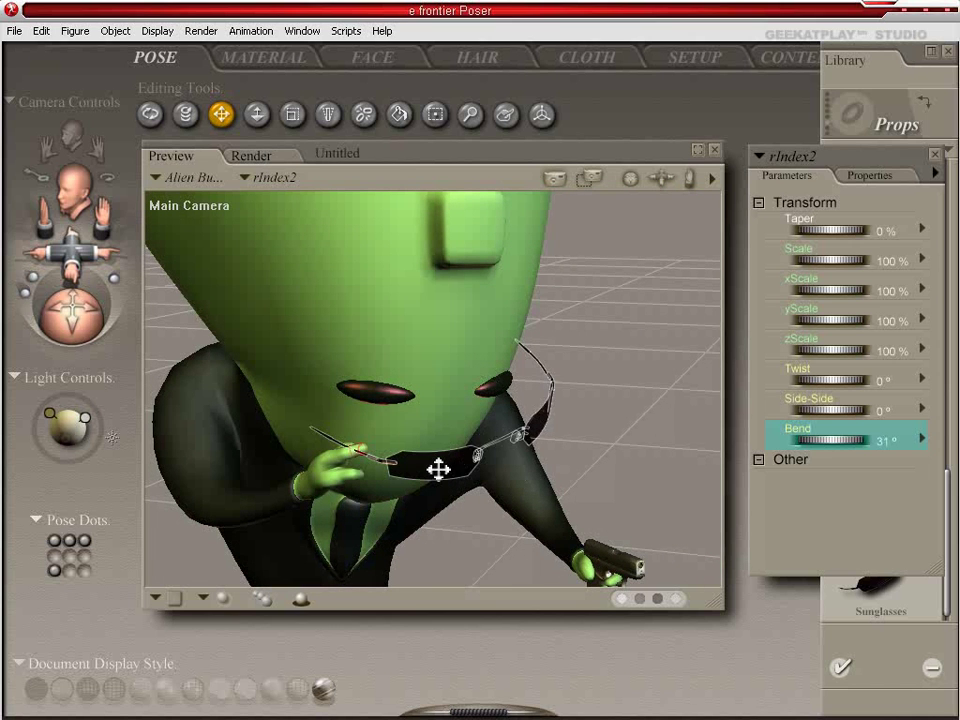
{"action": "left_click", "coordinate": [438, 469]}
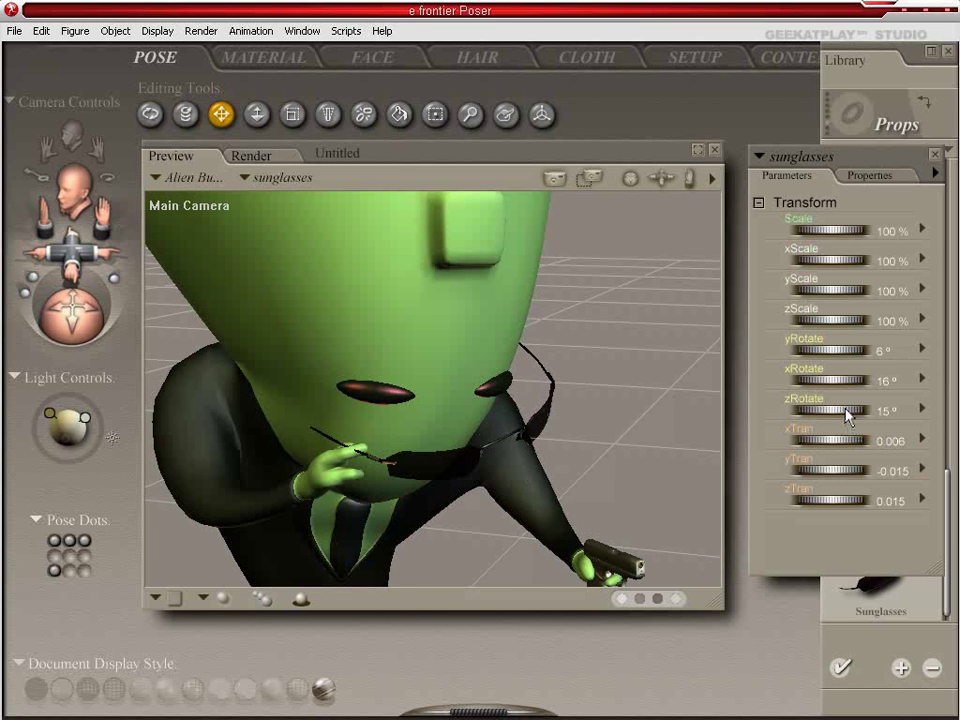
{"action": "mouse_move", "coordinate": [848, 415]}
{"action": "left_mouse_down"}
{"action": "mouse_move", "coordinate": [866, 415]}
{"action": "mouse_move", "coordinate": [845, 407]}
{"action": "left_mouse_up"}
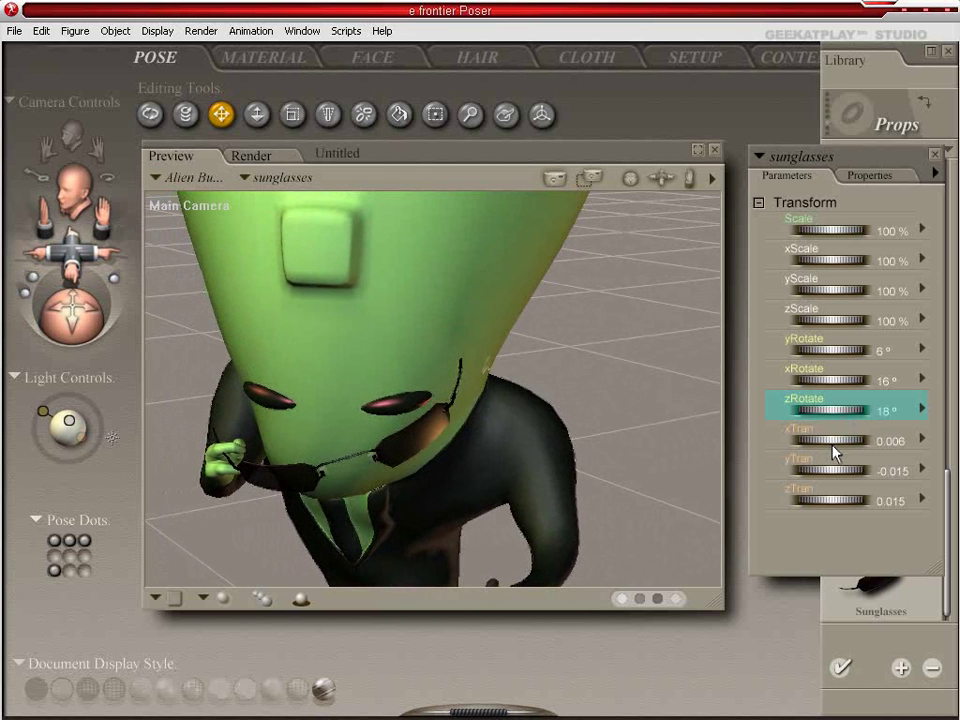
{"action": "mouse_move", "coordinate": [833, 447]}
{"action": "left_mouse_down"}
{"action": "mouse_move", "coordinate": [848, 447]}
{"action": "mouse_move", "coordinate": [838, 448]}
{"action": "left_mouse_up"}
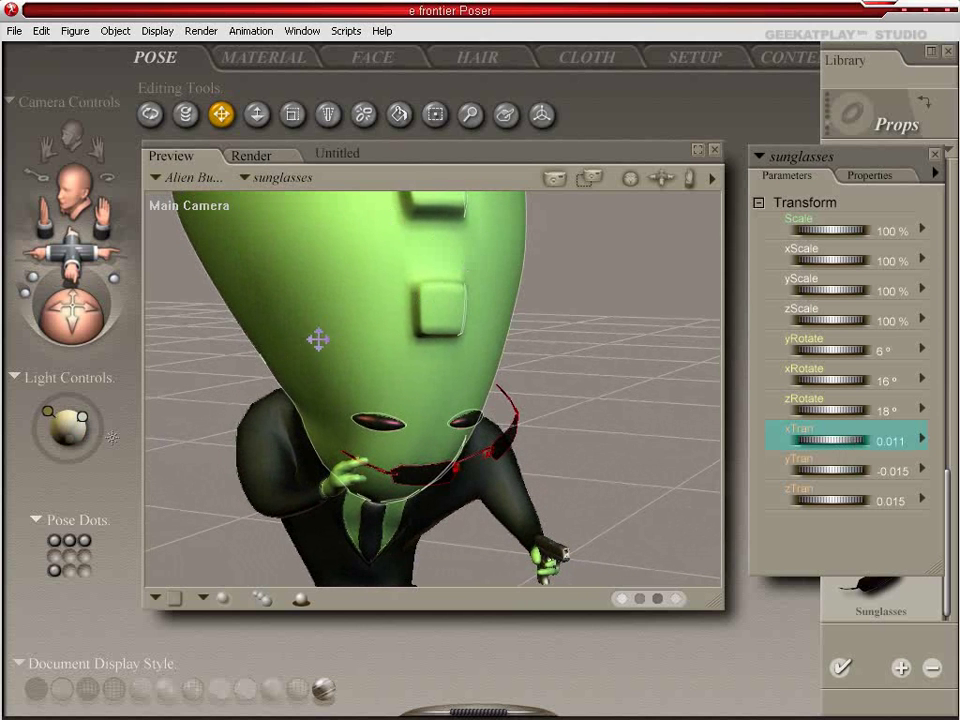
- Try changing the head's Bend with the sunglasses attached, and return it to -39°
{"action": "left_click", "coordinate": [323, 336]}
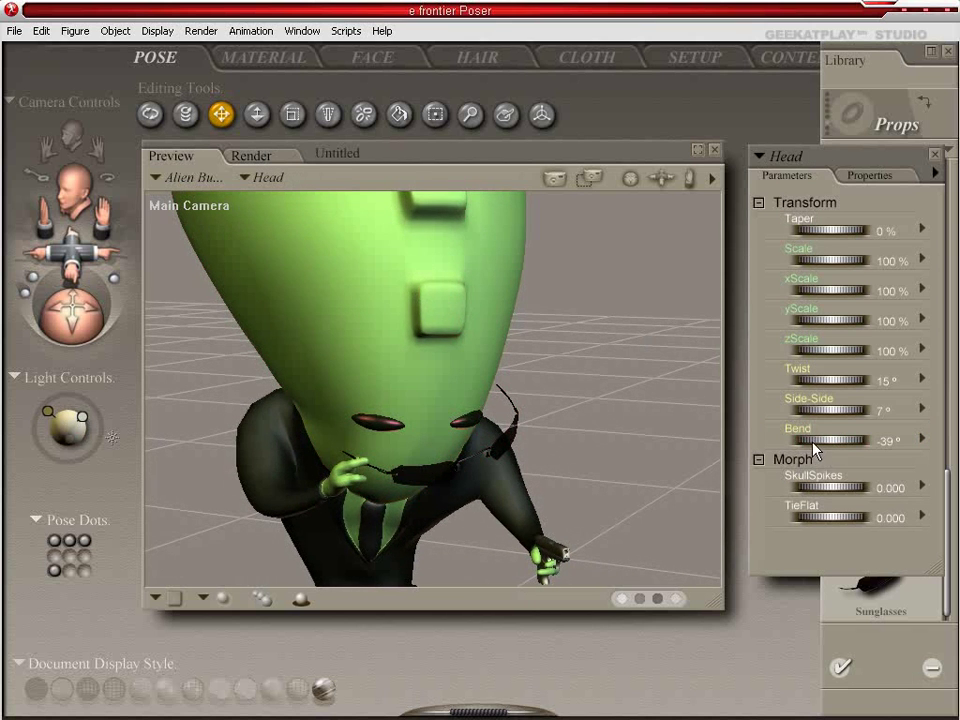
{"action": "mouse_move", "coordinate": [813, 445]}
{"action": "left_mouse_down"}
{"action": "mouse_move", "coordinate": [830, 445]}
{"action": "mouse_move", "coordinate": [813, 446]}
{"action": "left_mouse_up"}
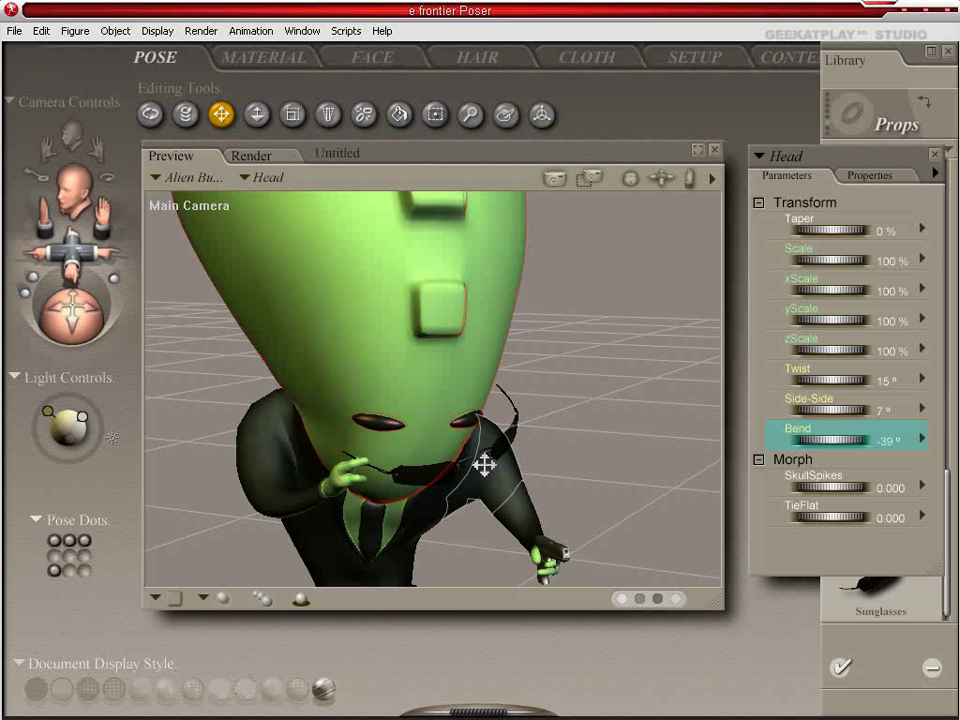
- Reparent the sunglasses from the Head to the Right Hand in the Hierarchy Editor and close the editor
{"action": "left_click", "coordinate": [302, 32]}
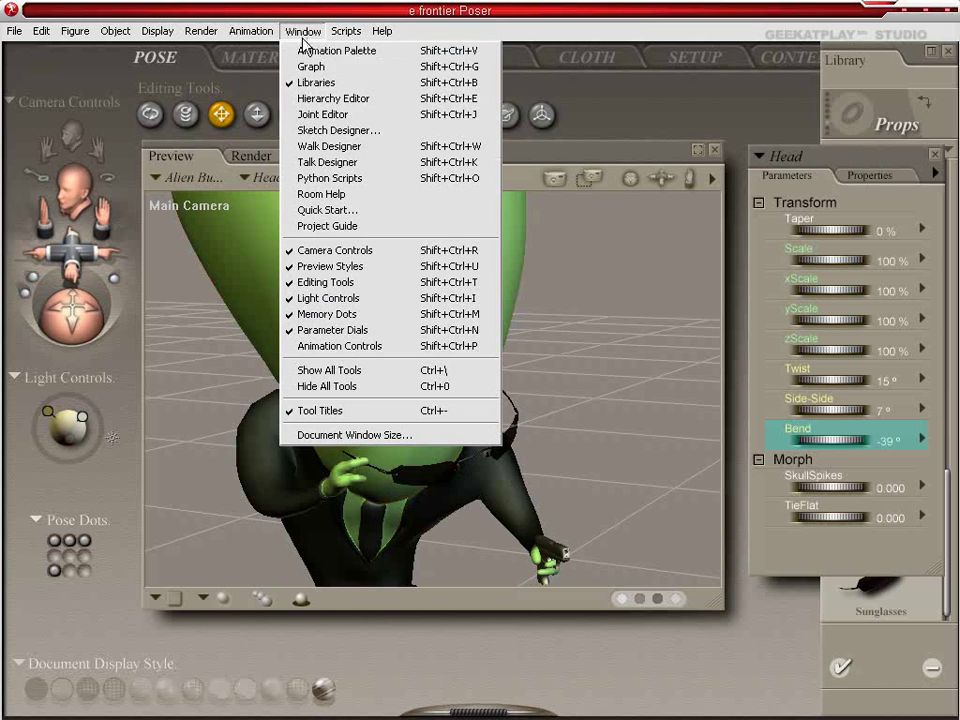
{"action": "left_click", "coordinate": [335, 100]}
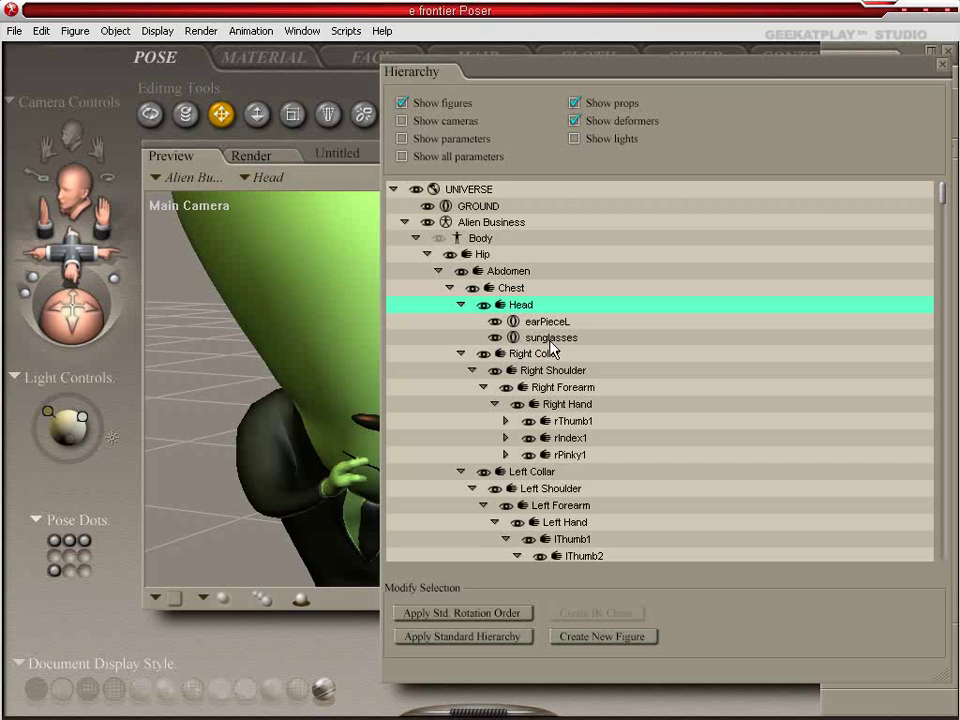
{"action": "left_click_drag", "start_coordinate": [551, 346], "coordinate": [543, 410]}
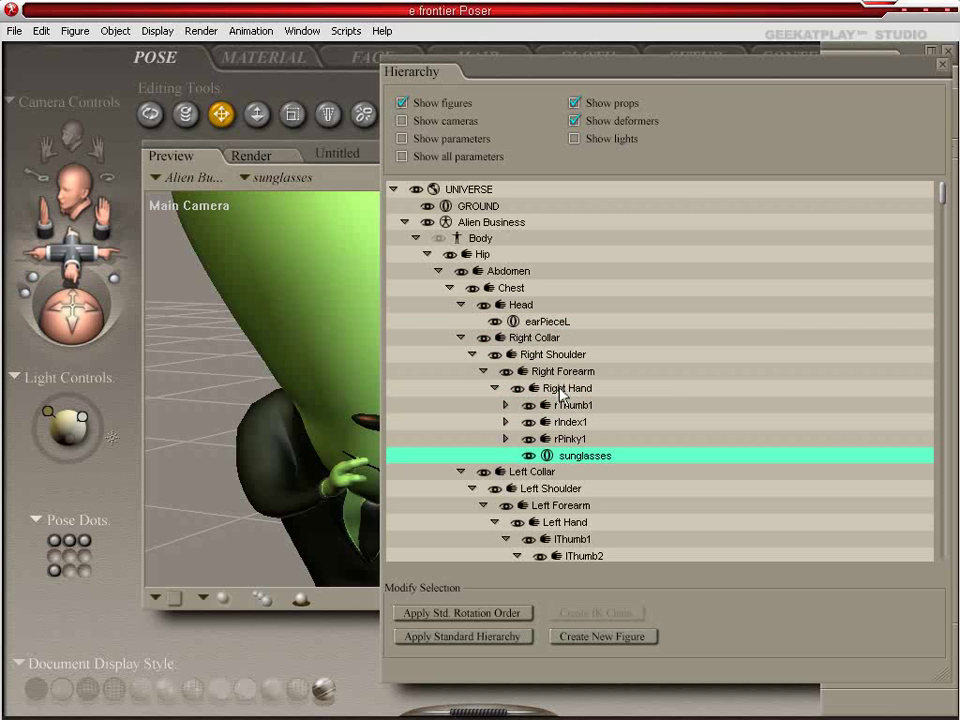
{"action": "left_click", "coordinate": [941, 64]}
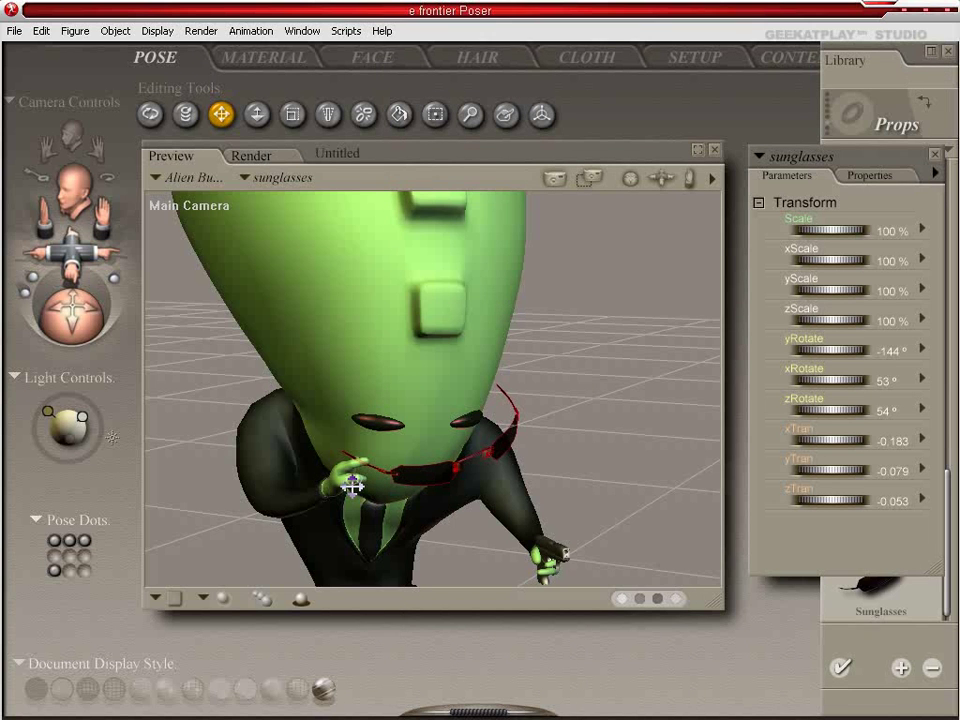
- Swing the right arm with the sunglasses down and away from the face, bringing the shoulder to Twist -14°, Front-Back 30° and Bend 23°
{"action": "left_click_drag", "start_coordinate": [317, 500], "coordinate": [490, 498]}
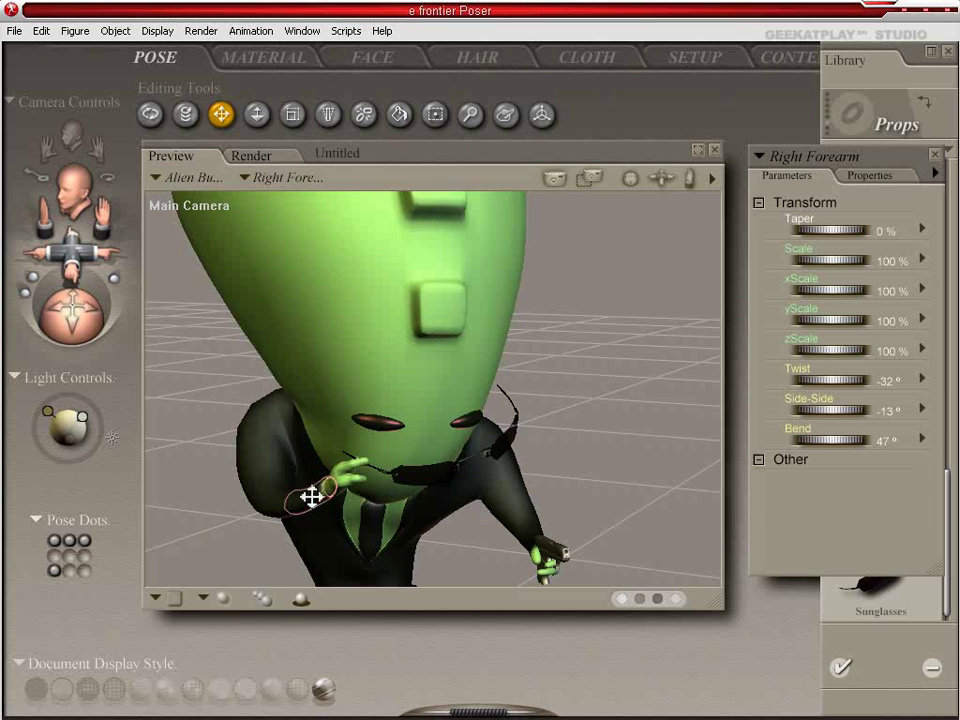
{"action": "left_click_drag", "start_coordinate": [304, 522], "coordinate": [250, 572]}
{"action": "left_click_drag", "start_coordinate": [313, 534], "coordinate": [214, 561]}
{"action": "left_click", "coordinate": [429, 521]}
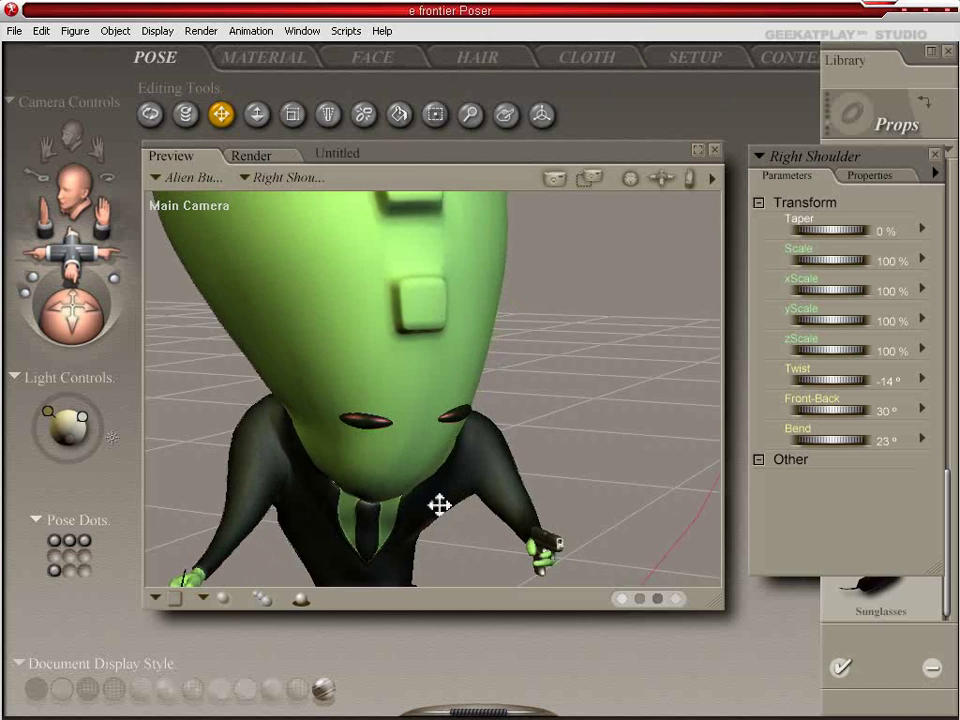
{"action": "scroll", "coordinate": [438, 508], "scroll_direction": "down", "scroll_amount": 6}
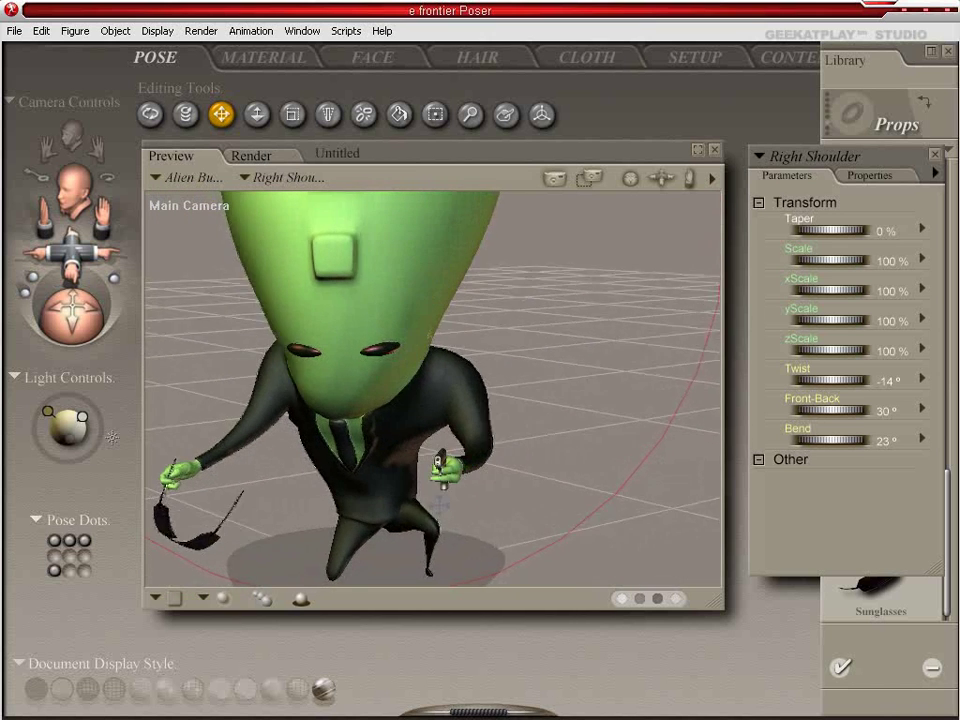